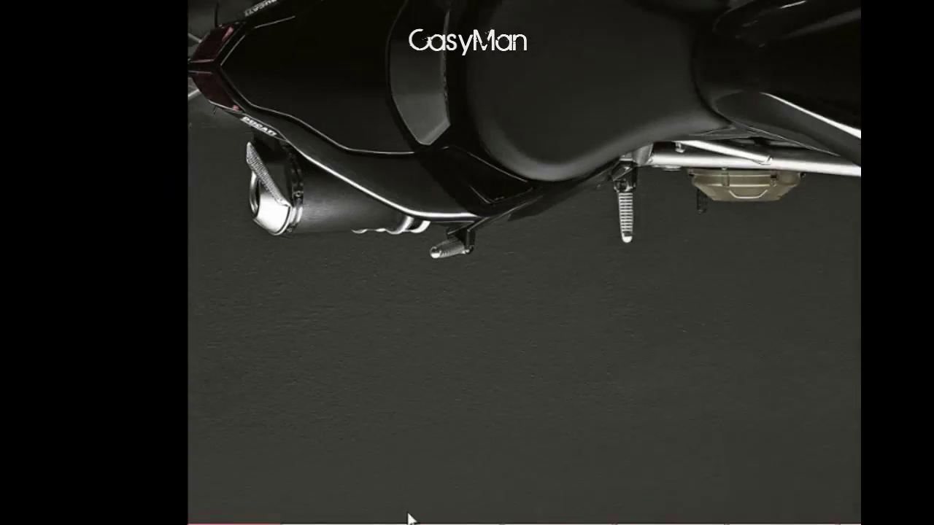
# Step: View the downloaded torrent files in the Torrenti folder and minimise its window
pyautogui.moveTo(271, 522)
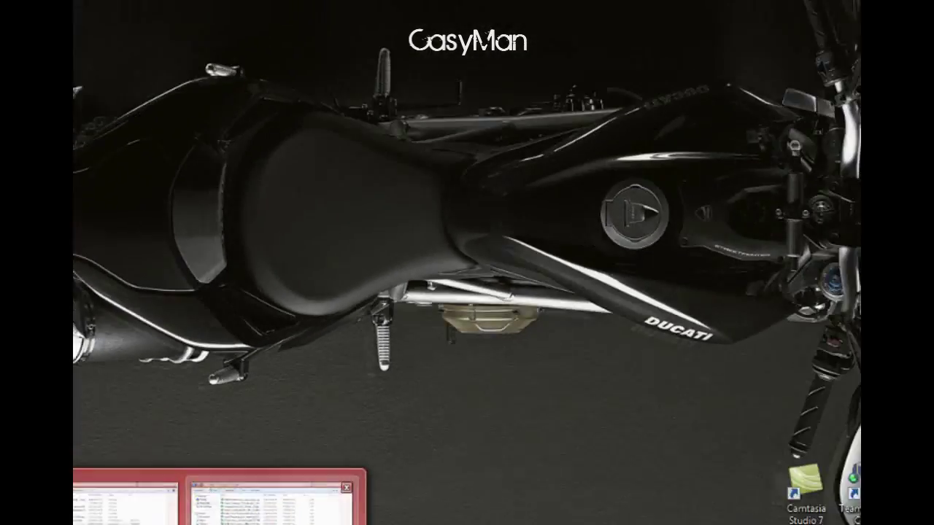
pyautogui.click(448, 510)
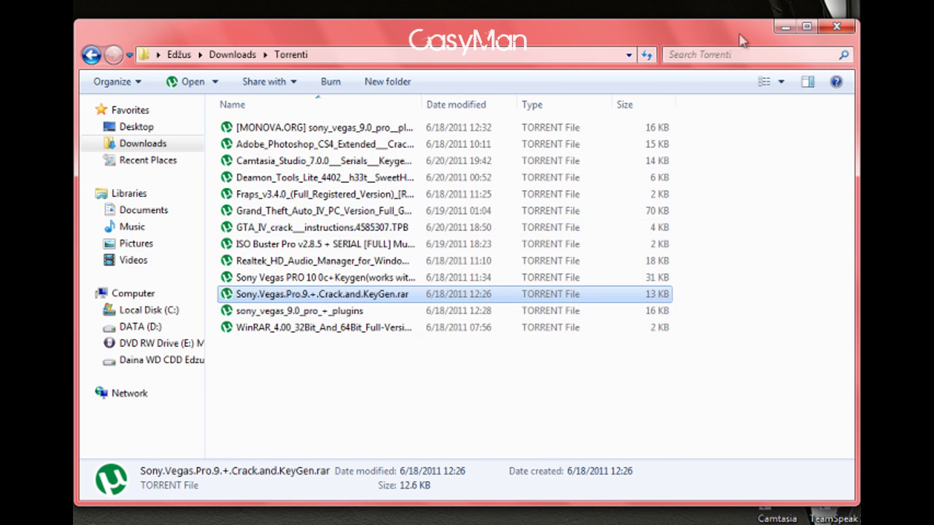
pyautogui.click(784, 27)
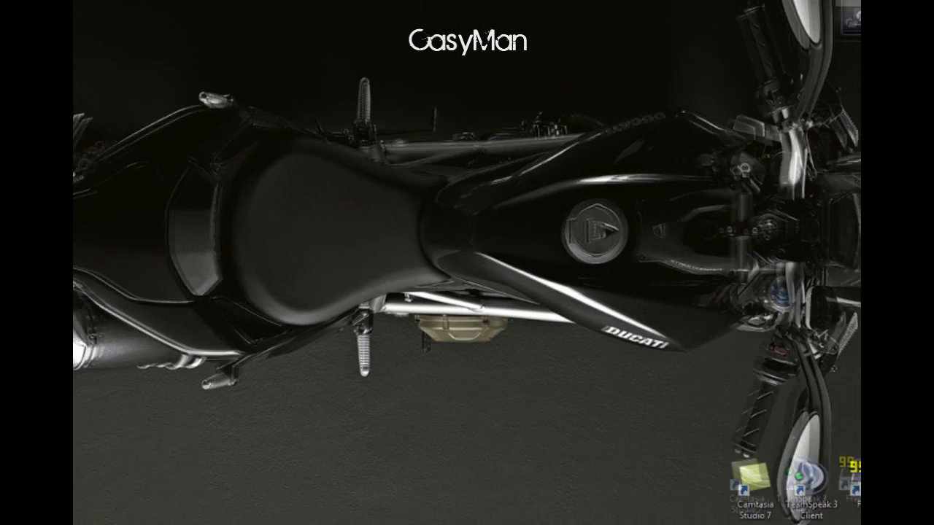
# Step: Switch to uTorrent and open the folder containing the Sony Vegas Pro 9 + Crack and KeyGen.rar download
pyautogui.click(332, 524)
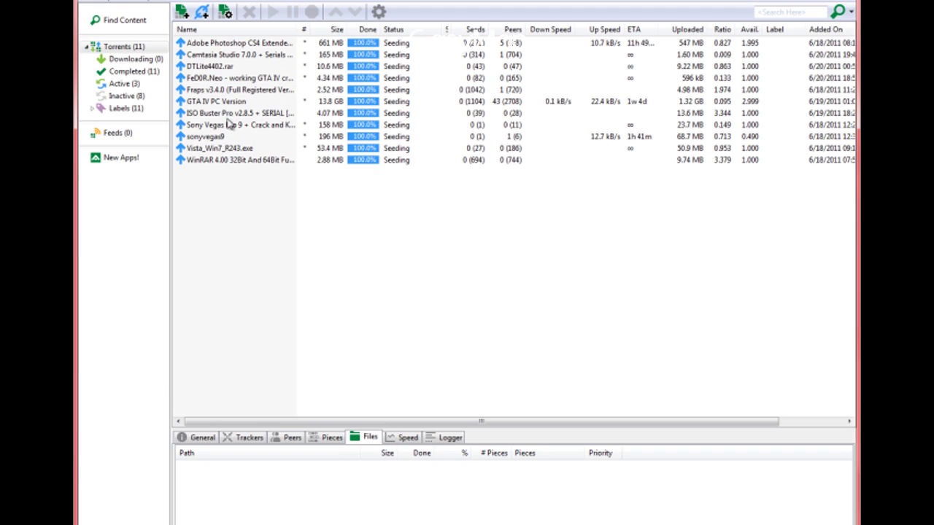
pyautogui.click(221, 125)
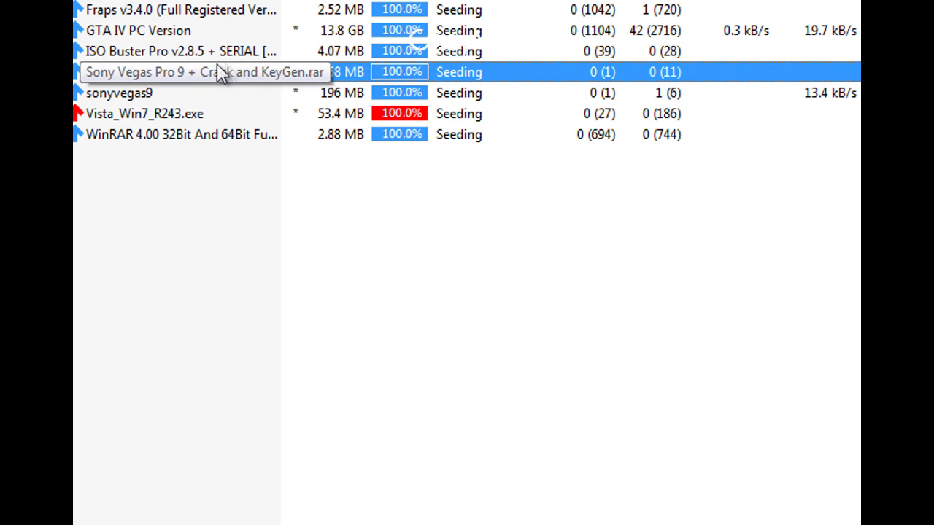
pyautogui.rightClick(178, 73)
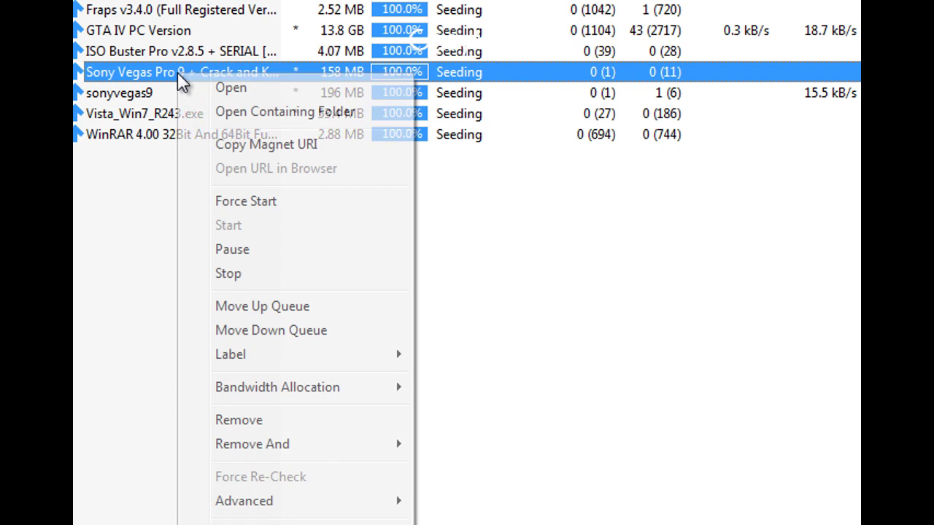
pyautogui.click(236, 113)
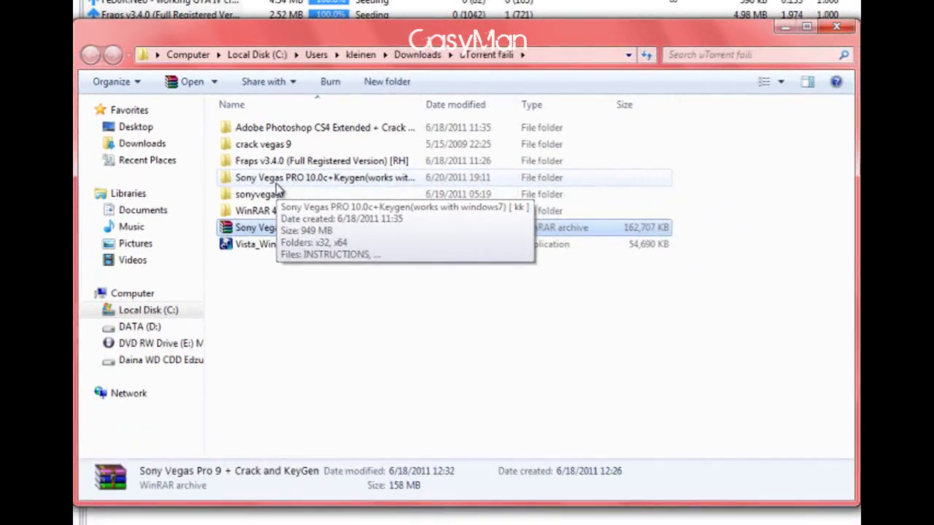
# Step: Extract the Sony Vegas Pro 9 + Crack and KeyGen archive into a folder of the same name in uTorrent faili
pyautogui.doubleClick(274, 182)
pyautogui.click(91, 57)
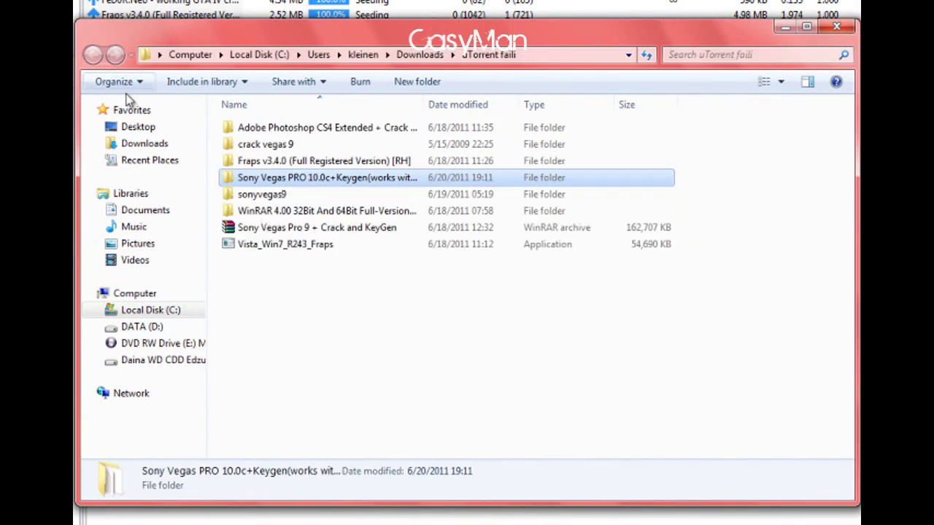
pyautogui.rightClick(295, 234)
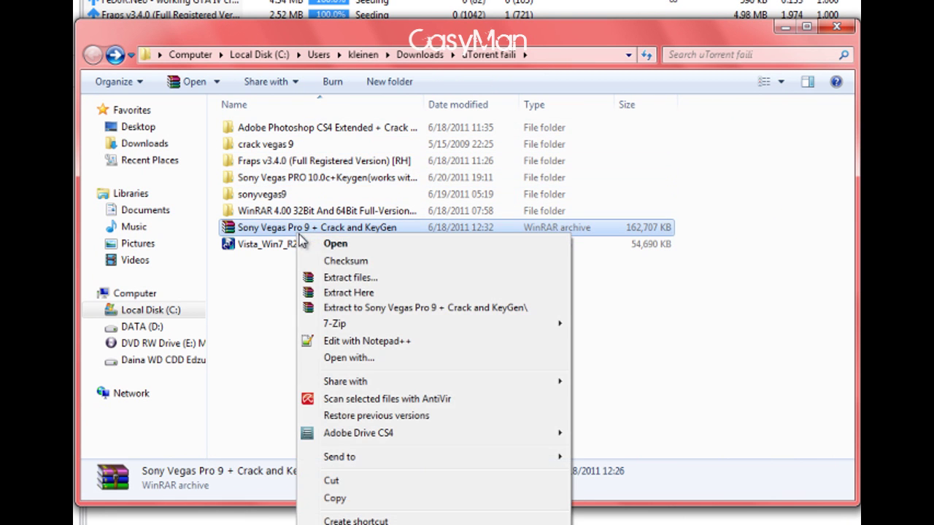
pyautogui.click(383, 278)
pyautogui.click(511, 368)
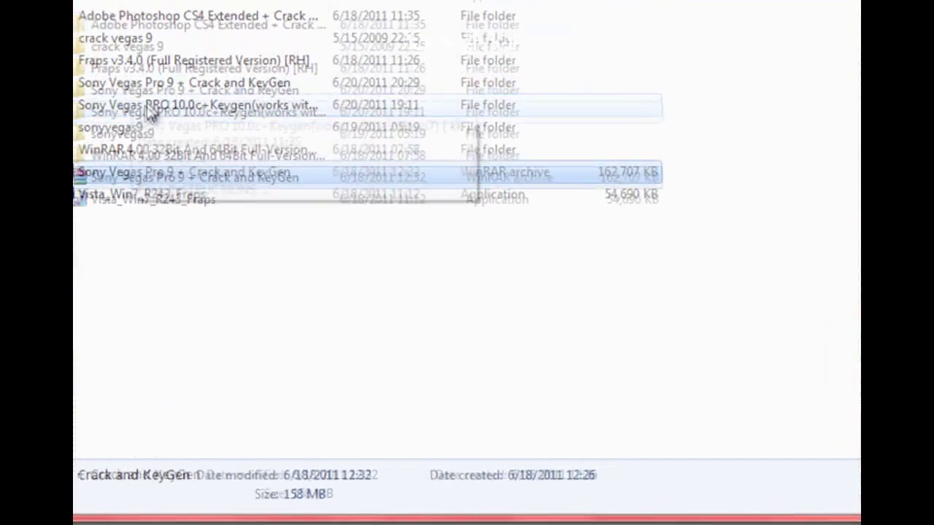
# Step: Open the extracted folder and start the vegaspro90_32bit installer with English as the installation language
pyautogui.doubleClick(305, 180)
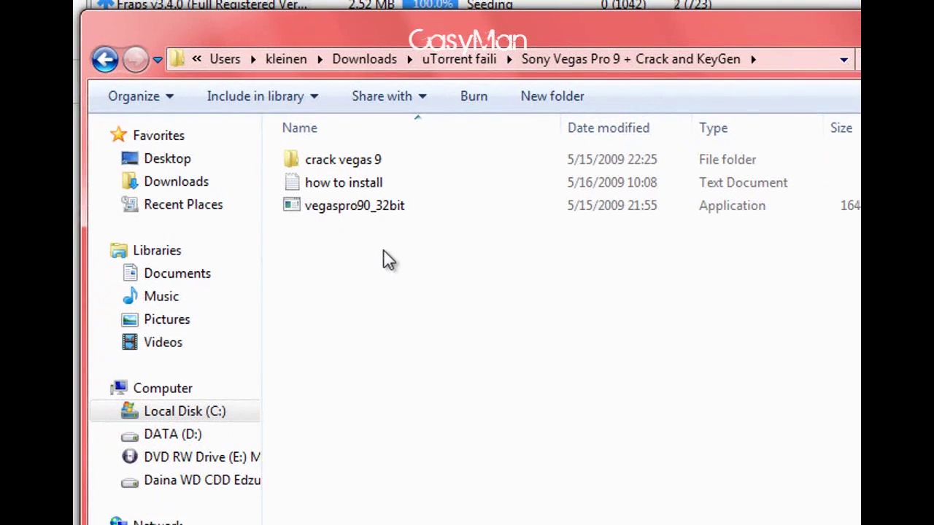
pyautogui.doubleClick(362, 211)
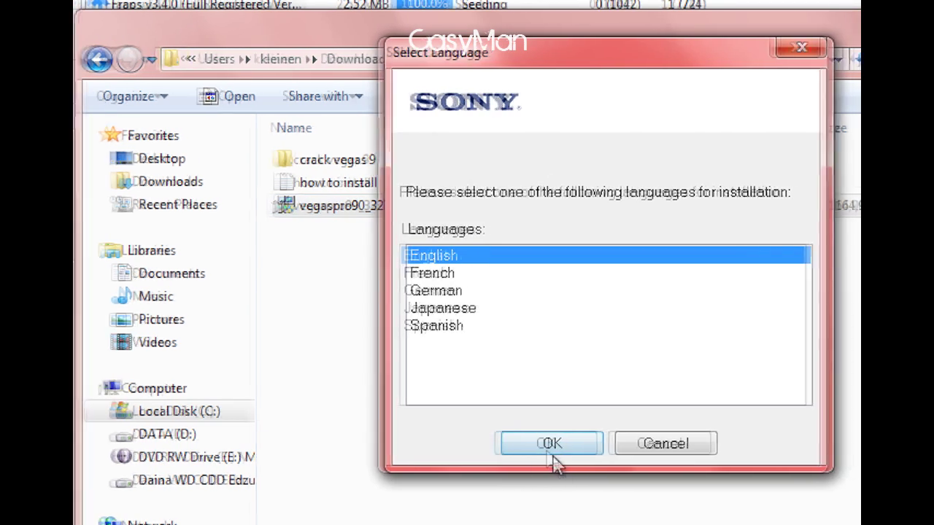
pyautogui.click(388, 445)
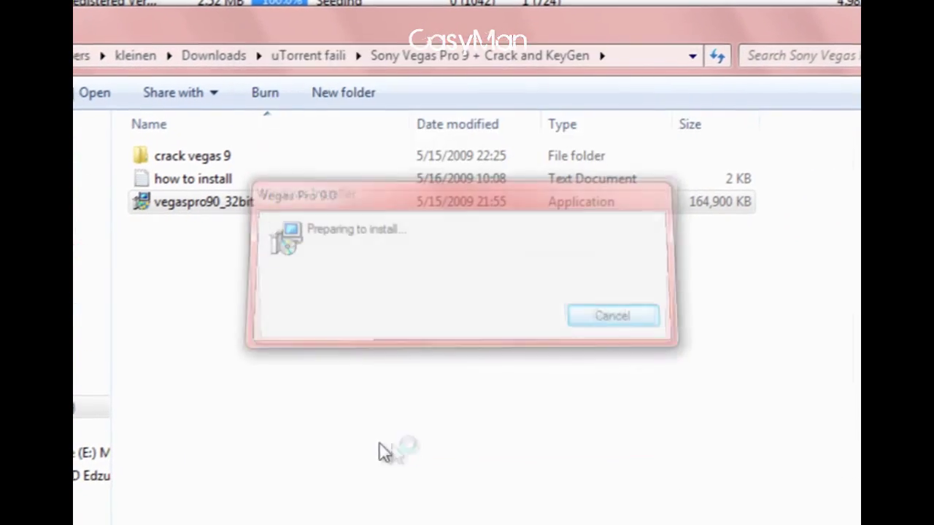
# Step: Scroll through the Vegas Pro 9.0 End-User License Agreement and agree to its terms
pyautogui.click(507, 491)
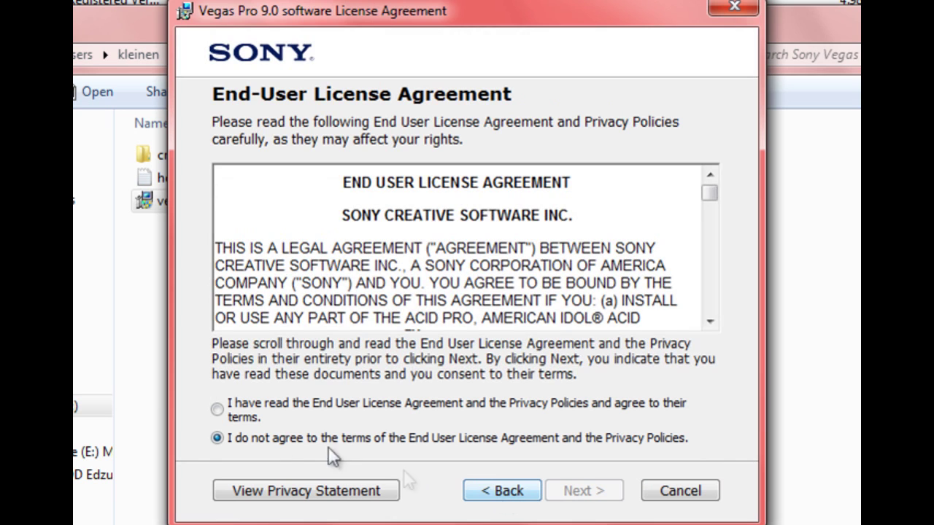
pyautogui.moveTo(719, 213); pyautogui.dragTo(725, 320)
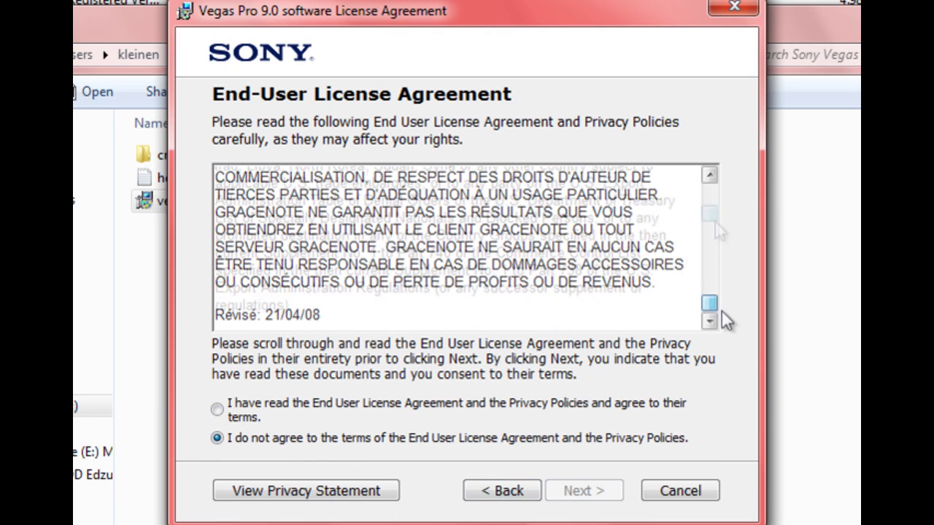
pyautogui.click(217, 409)
pyautogui.click(569, 493)
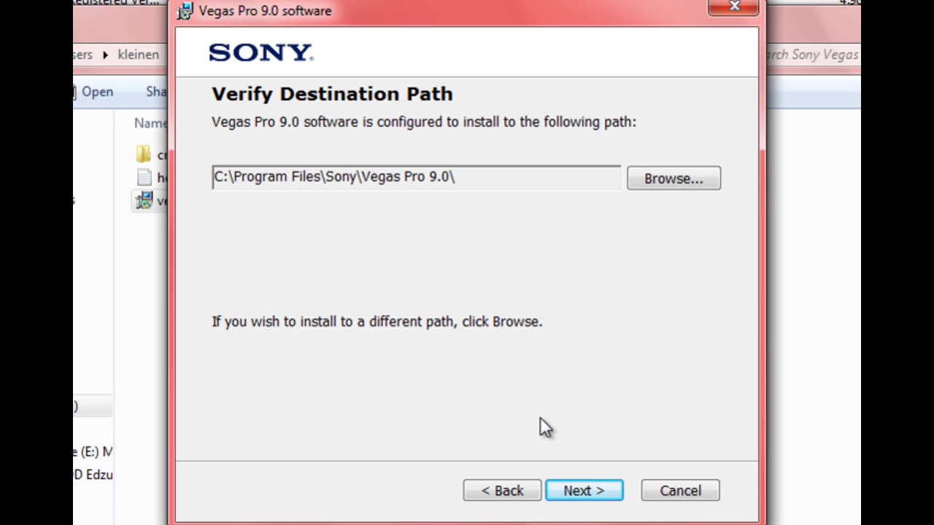
# Step: Install Vegas Pro 9.0 to the default path with a desktop shortcut and finish the installation wizard
pyautogui.click(595, 493)
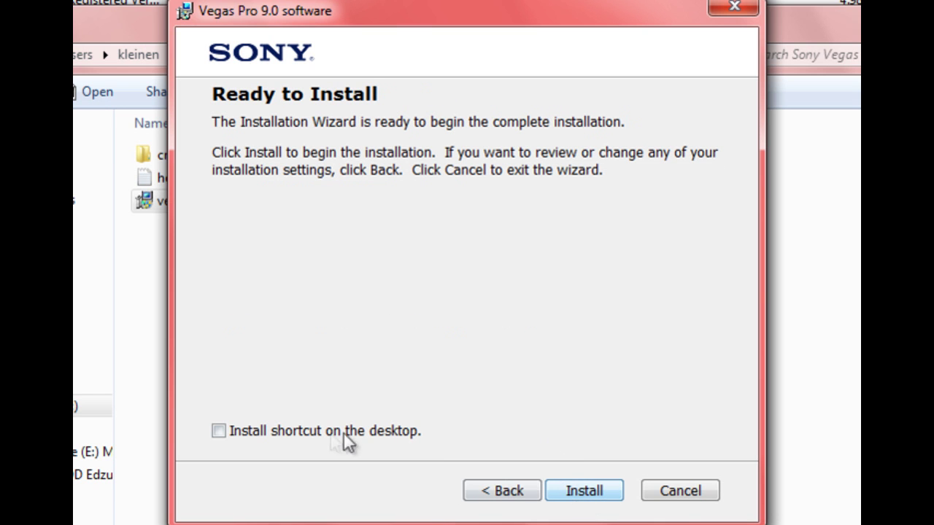
pyautogui.click(313, 431)
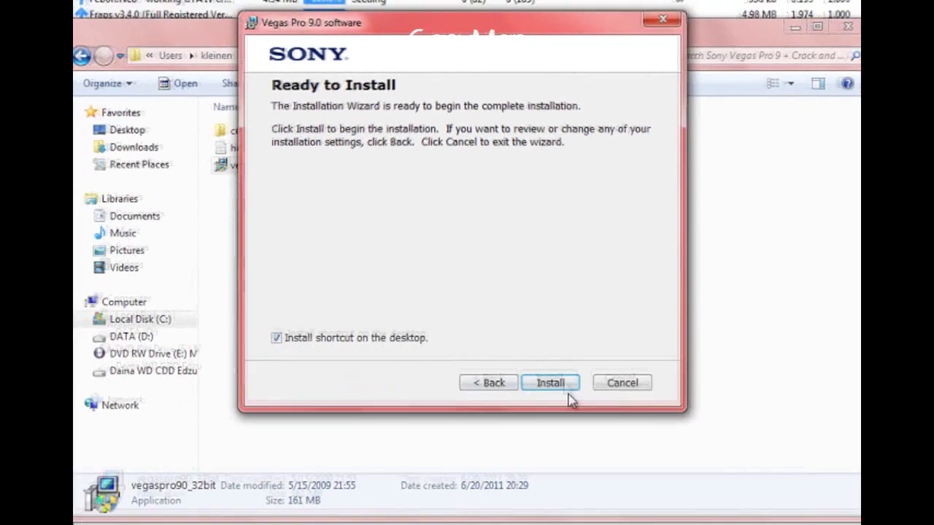
pyautogui.click(562, 392)
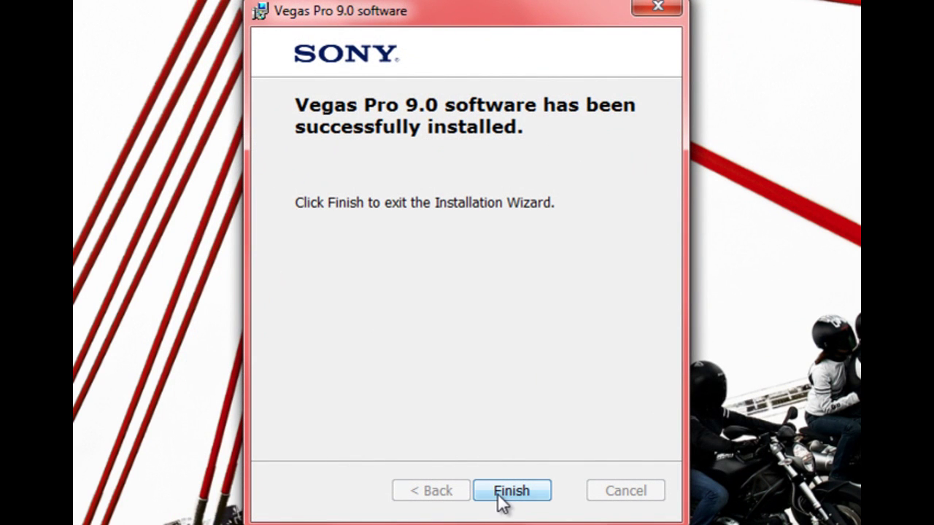
pyautogui.click(499, 498)
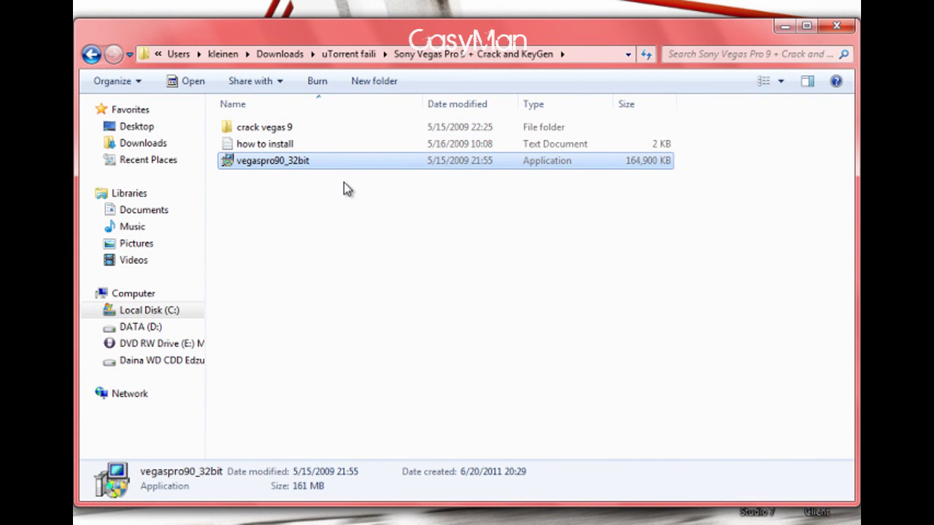
# Step: Open the crack vegas 9 folder and run the Sony_VegasPro8_DVDArchitect45_SoundForge9_CRACK application as administrator
pyautogui.doubleClick(298, 131)
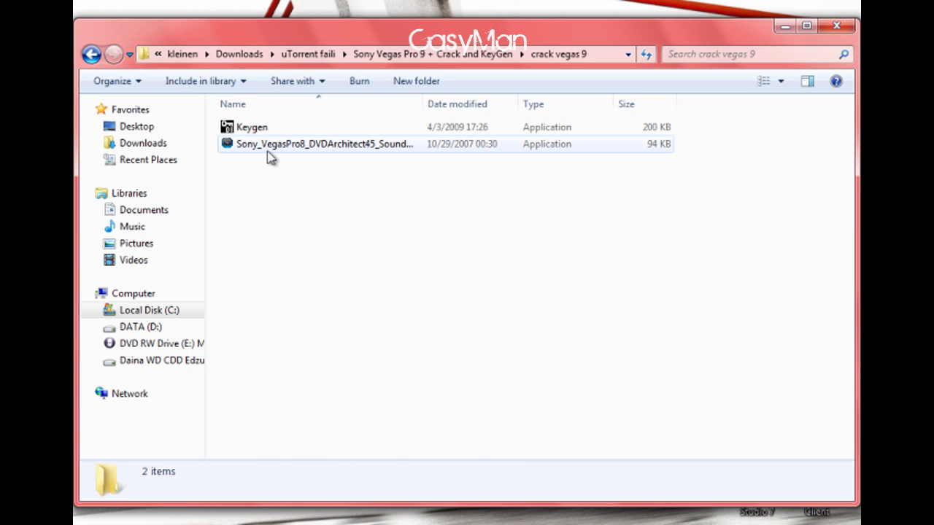
pyautogui.rightClick(259, 151)
pyautogui.click(229, 177)
pyautogui.click(233, 171)
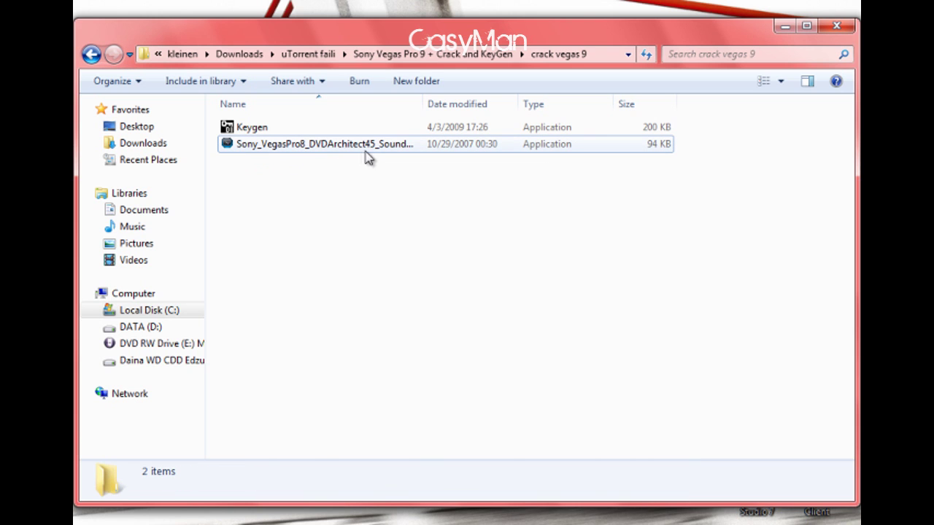
pyautogui.rightClick(302, 153)
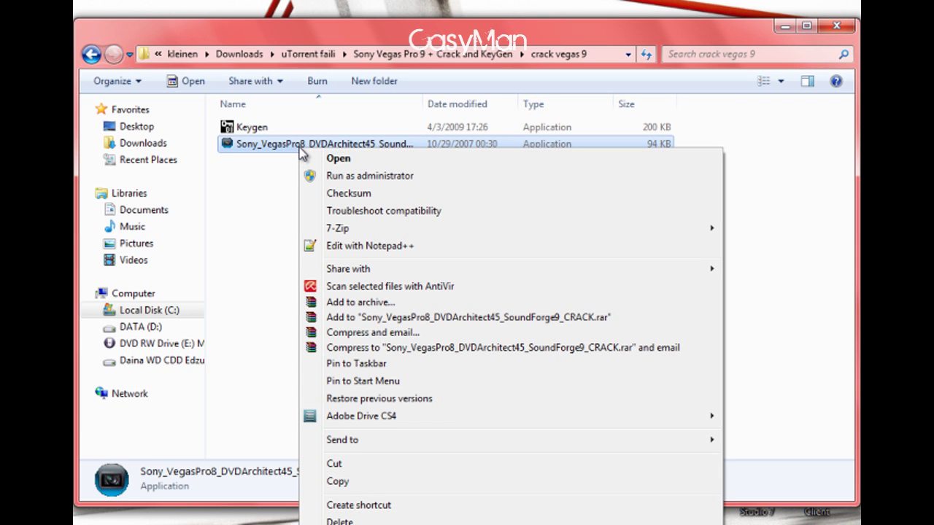
pyautogui.click(359, 179)
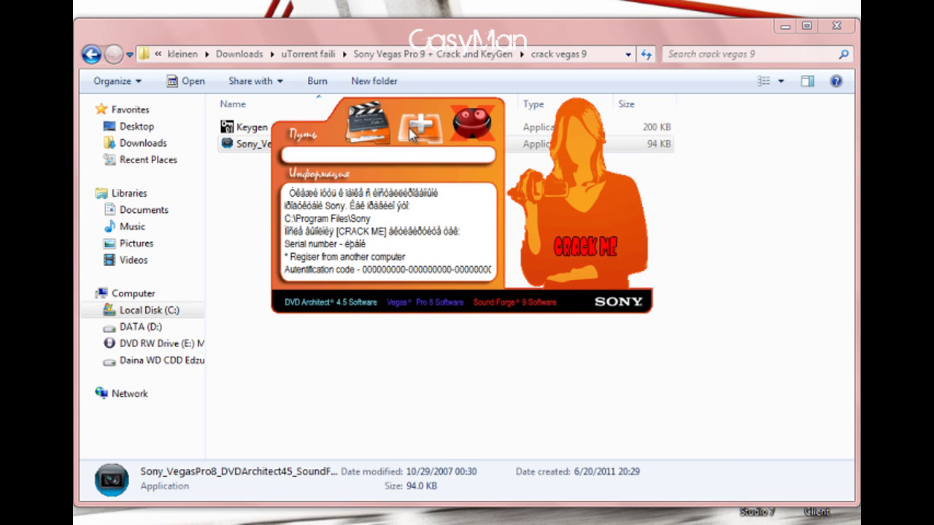
# Step: Set the patcher's path to C:\Program Files\Sony\Vegas Pro 9.0
pyautogui.click(378, 139)
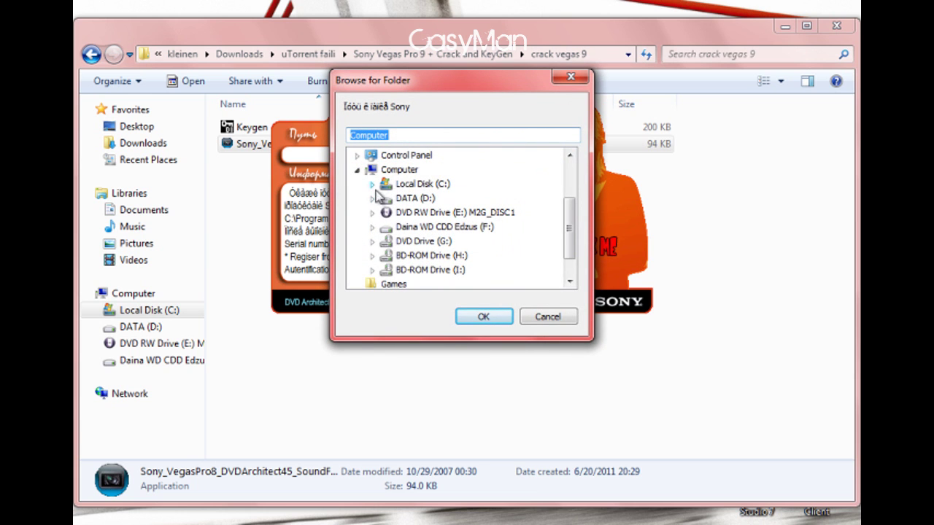
pyautogui.doubleClick(421, 184)
pyautogui.doubleClick(430, 241)
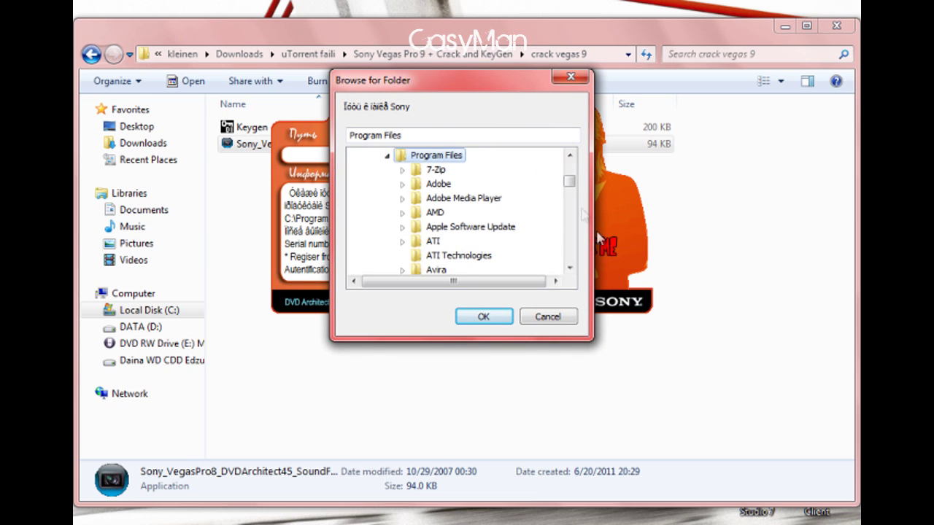
pyautogui.moveTo(572, 182); pyautogui.dragTo(573, 232)
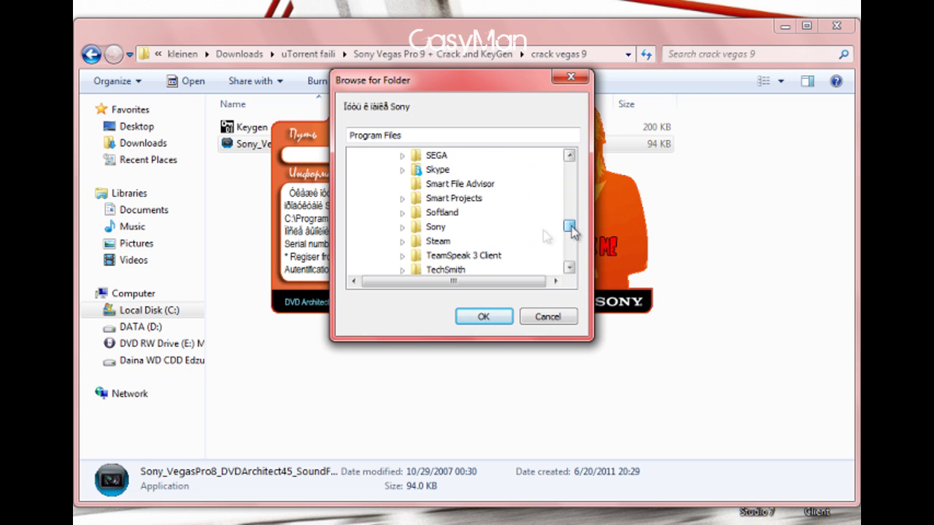
pyautogui.click(403, 227)
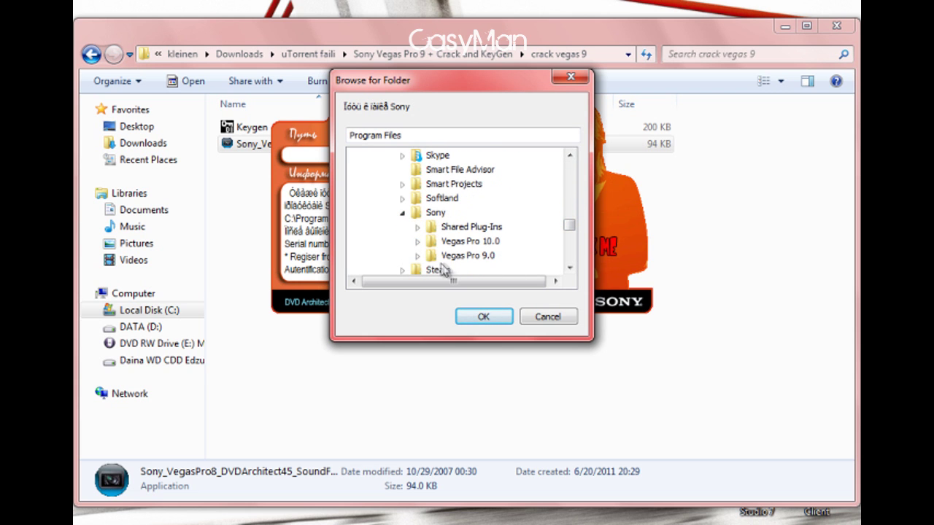
pyautogui.click(467, 255)
pyautogui.click(482, 316)
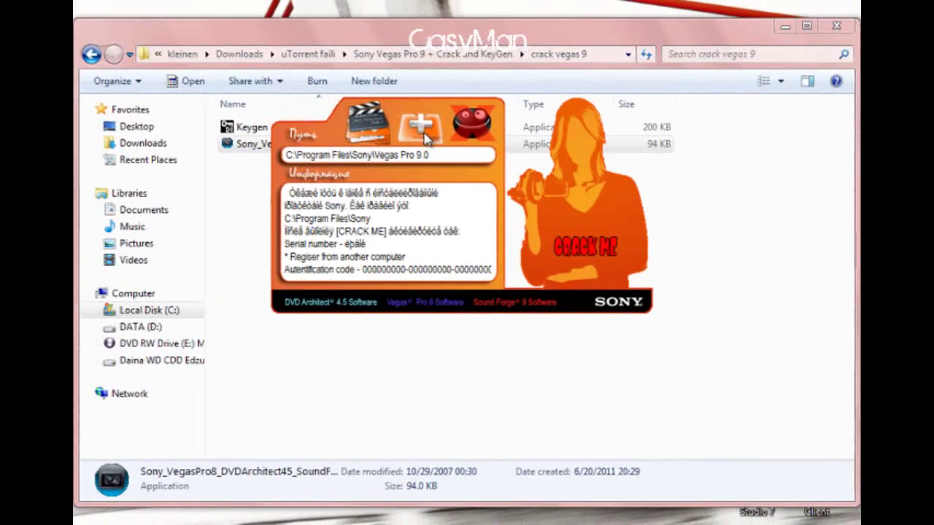
# Step: Add the chosen Vegas Pro 9.0 path to the patch list, run CRACK ME on it and close the patcher
pyautogui.click(286, 51)
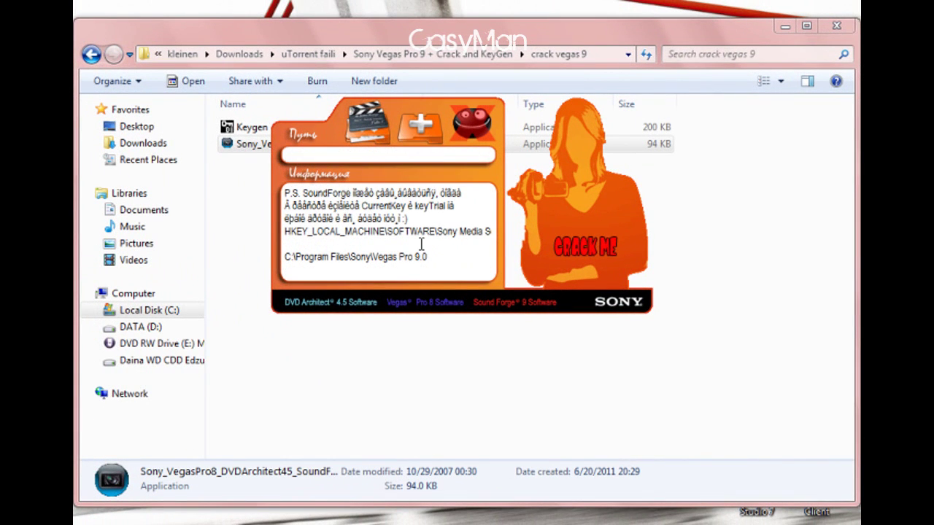
pyautogui.click(584, 247)
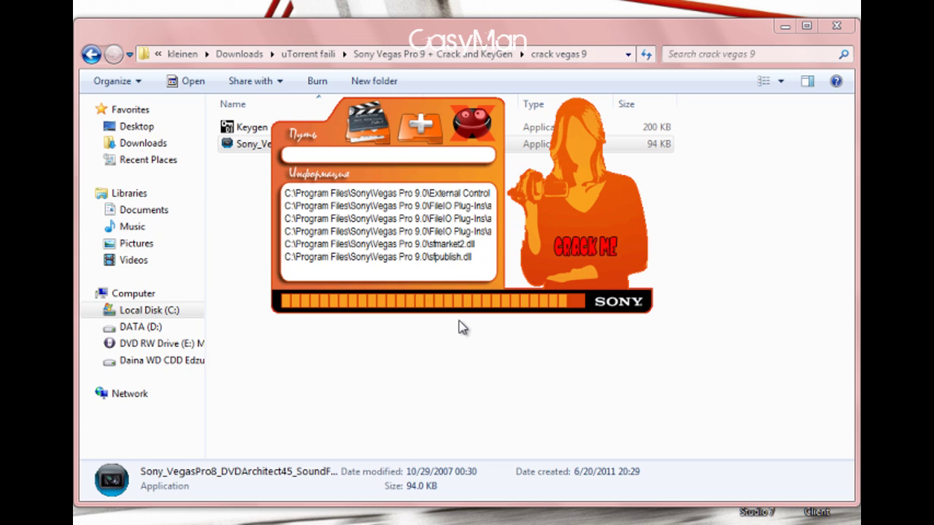
pyautogui.click(472, 124)
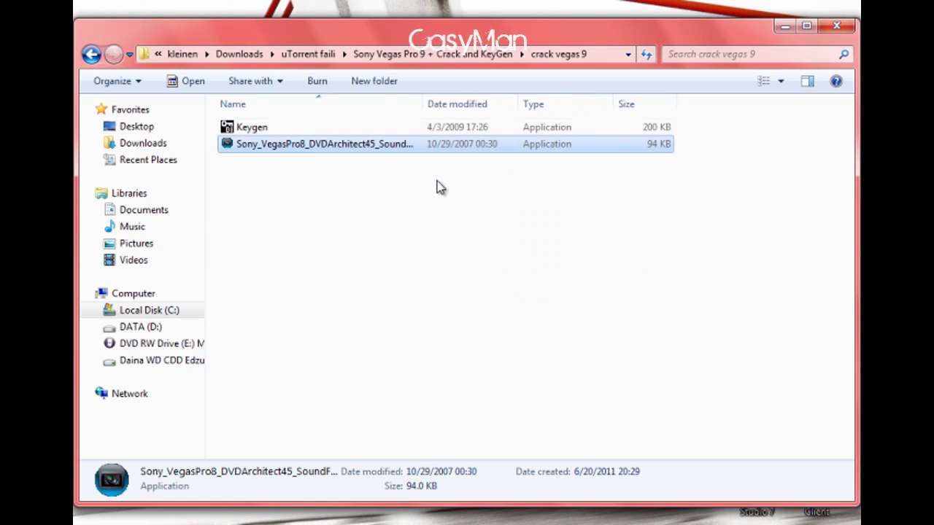
# Step: Run the Keygen application from the crack vegas 9 folder as administrator
pyautogui.rightClick(252, 130)
pyautogui.click(245, 179)
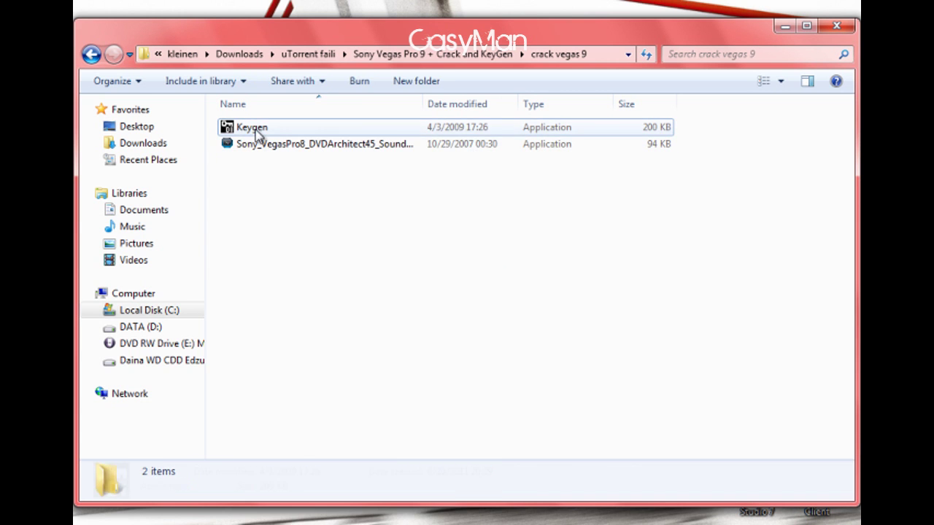
pyautogui.rightClick(258, 136)
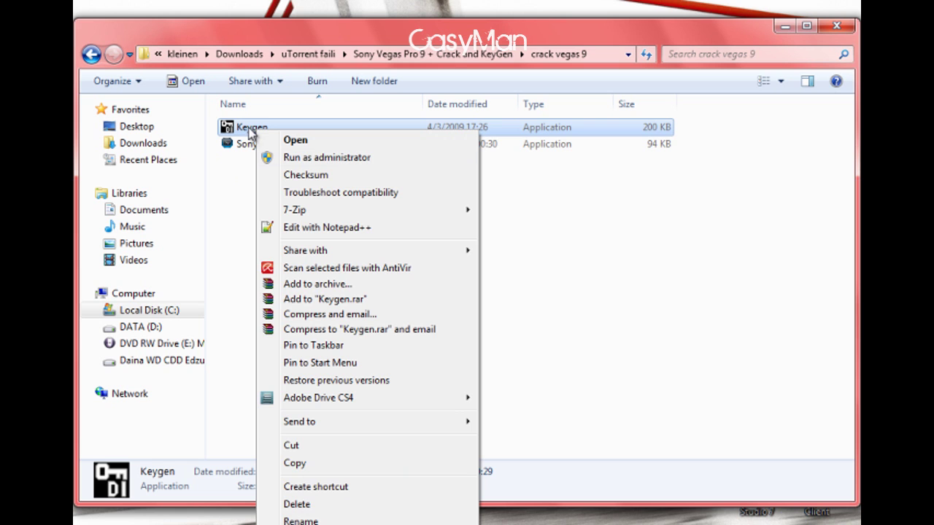
pyautogui.click(324, 158)
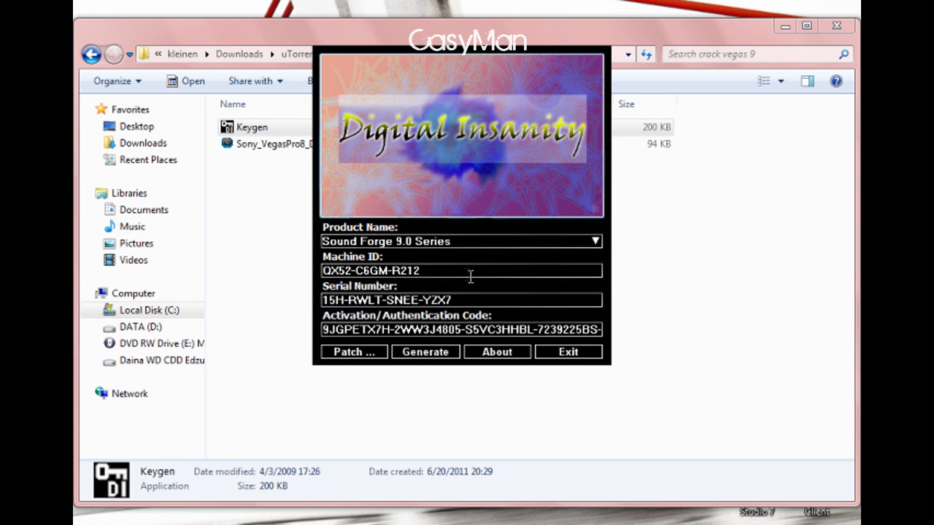
# Step: Select Vegas Pro 8.0 Series as the product name in the key generator
pyautogui.click(471, 239)
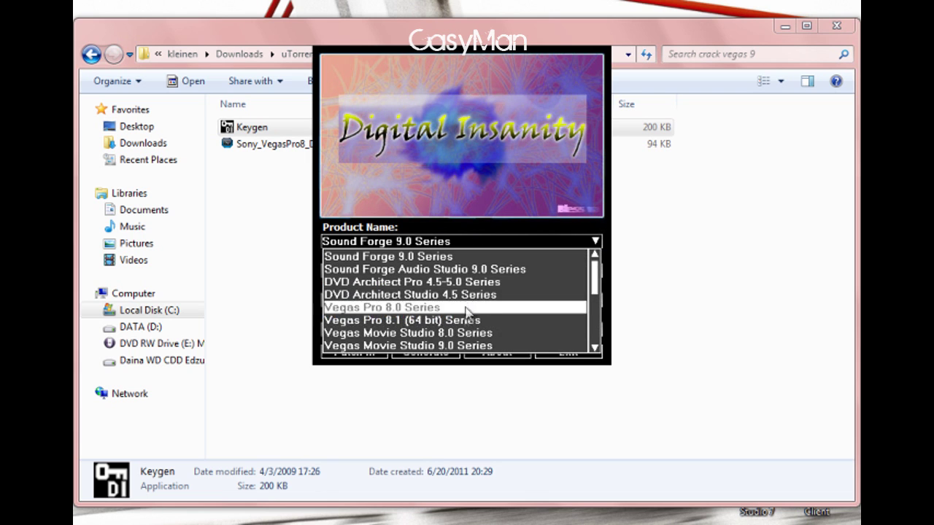
pyautogui.scroll(-1, 467, 325)
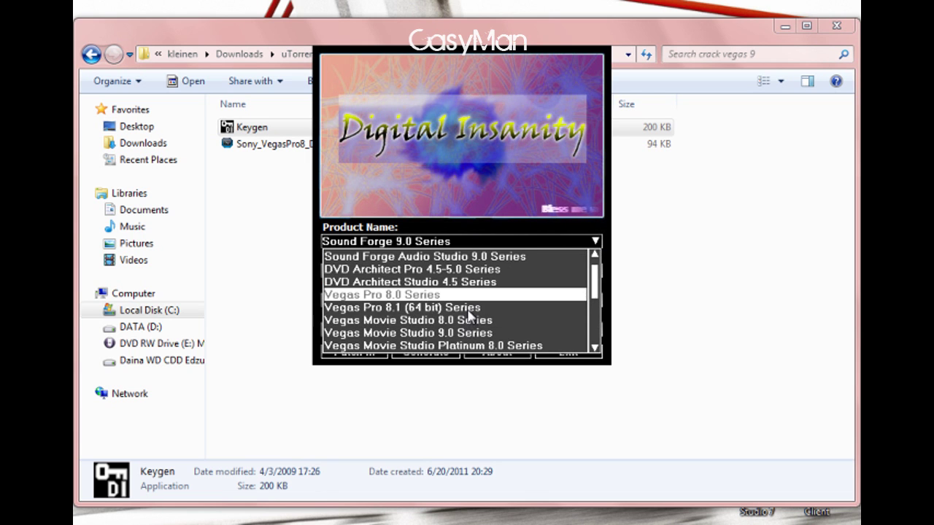
pyautogui.click(509, 301)
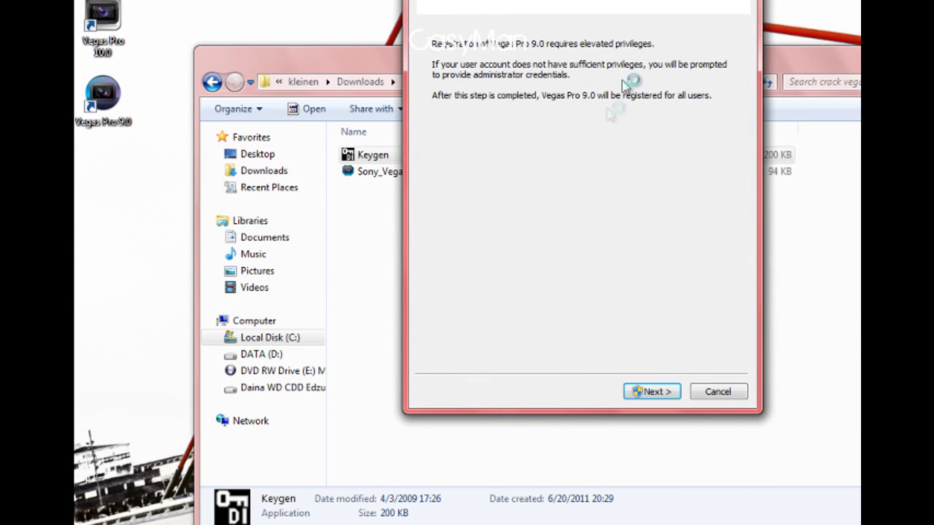
# Step: Continue the Vegas Pro 9.0 registration to the serial number page and copy the serial number from the key generator
pyautogui.click(651, 392)
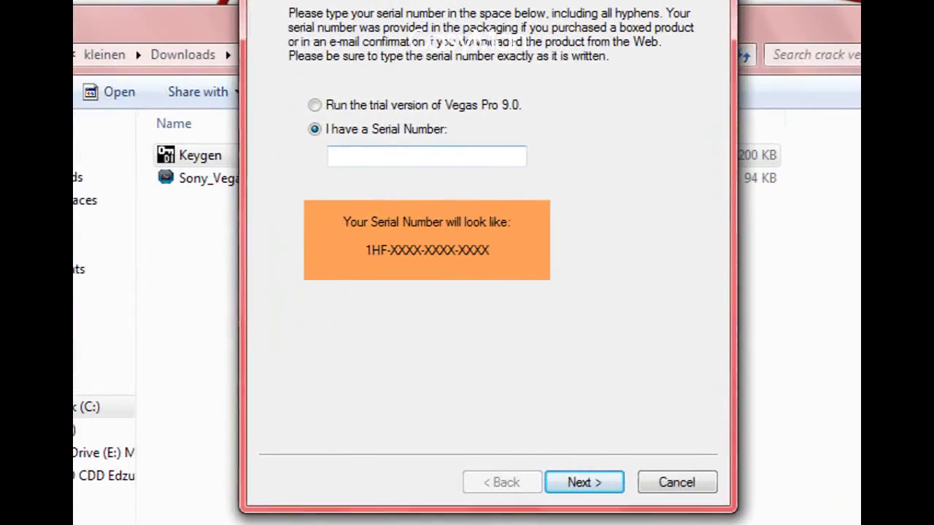
pyautogui.moveTo(437, 0); pyautogui.dragTo(641, 2)
pyautogui.click(305, 67)
pyautogui.moveTo(472, 393); pyautogui.dragTo(296, 395)
pyautogui.rightClick(305, 397)
pyautogui.click(387, 471)
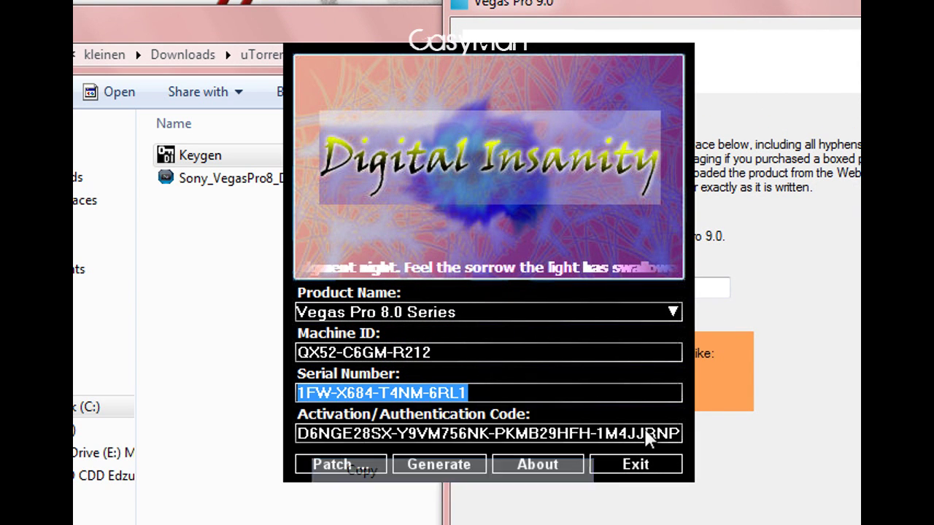
# Step: Enter the copied serial number in the registration wizard, change its prefix to match the example format, and continue
pyautogui.click(785, 319)
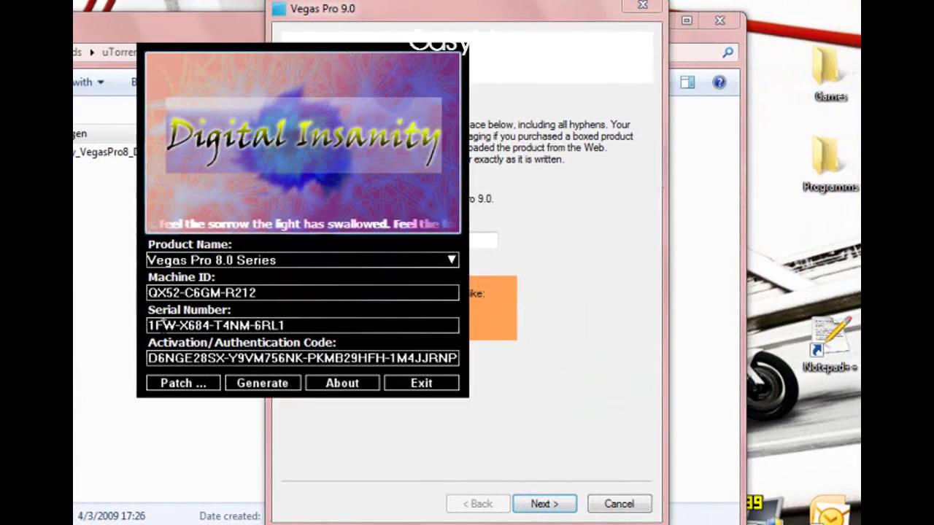
pyautogui.click(536, 252)
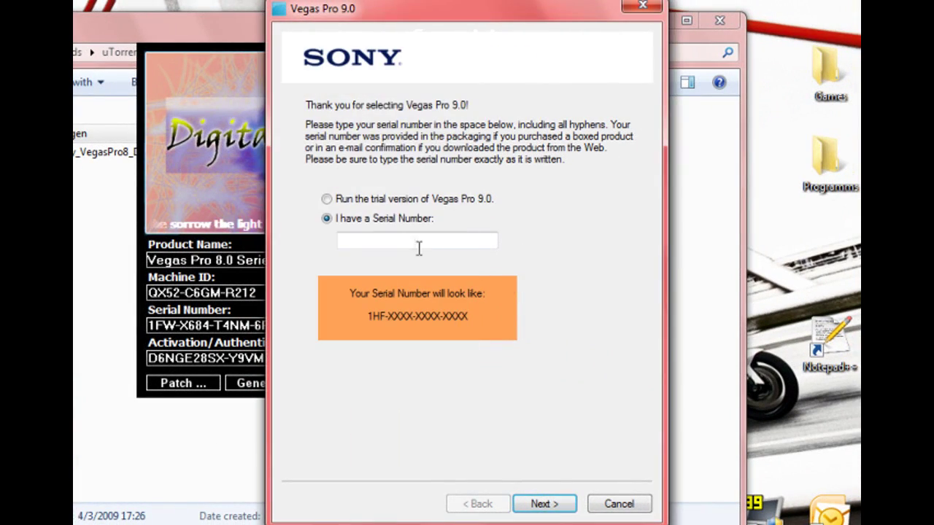
pyautogui.rightClick(412, 247)
pyautogui.click(454, 318)
pyautogui.click(361, 240)
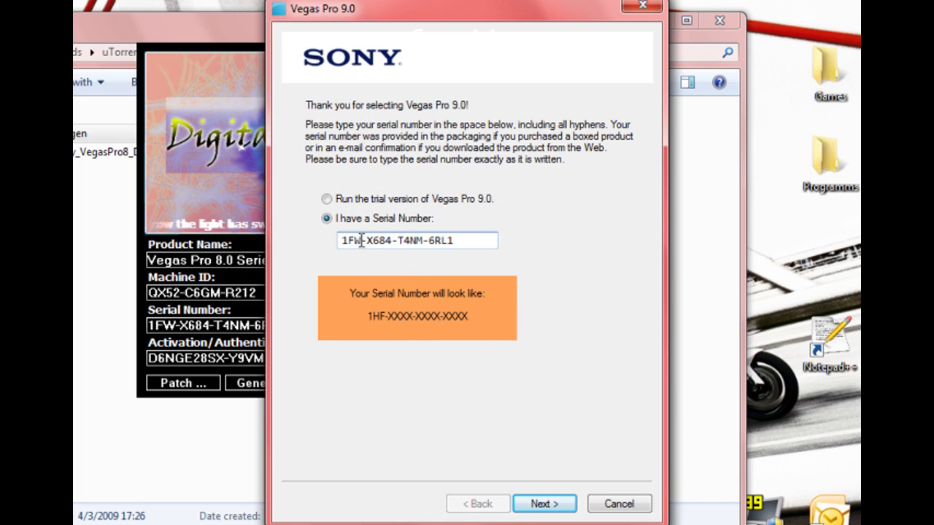
pyautogui.press('BackSpace')
pyautogui.press('BackSpace')
pyautogui.write('HF')
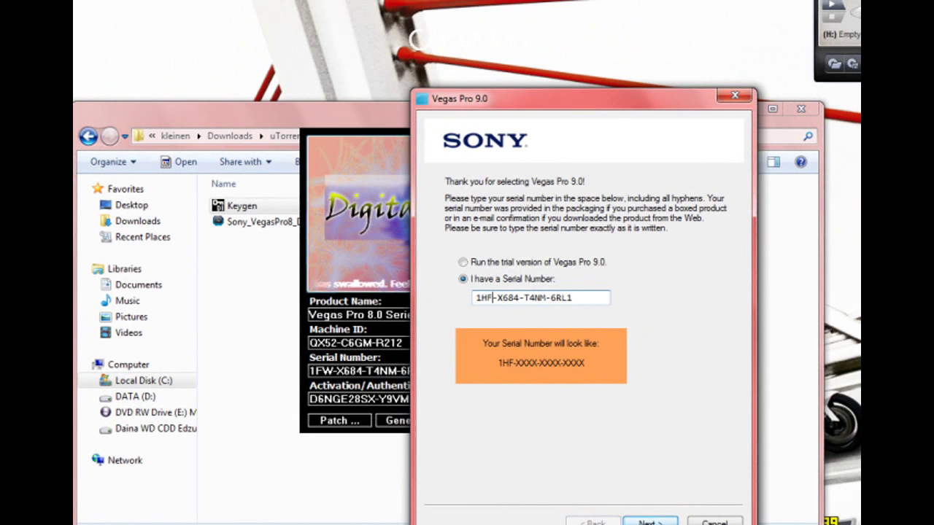
pyautogui.press('Return')
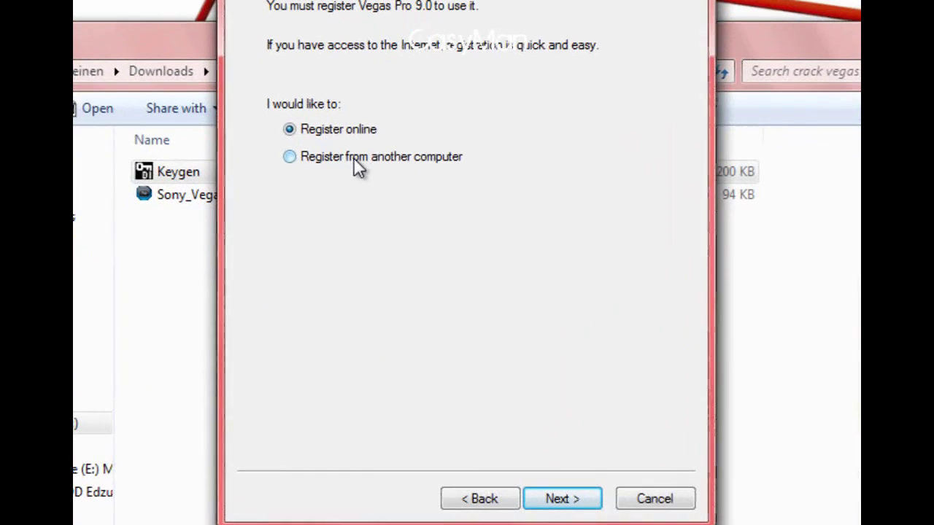
# Step: Choose to register from another computer and continue to the registration details form
pyautogui.click(361, 195)
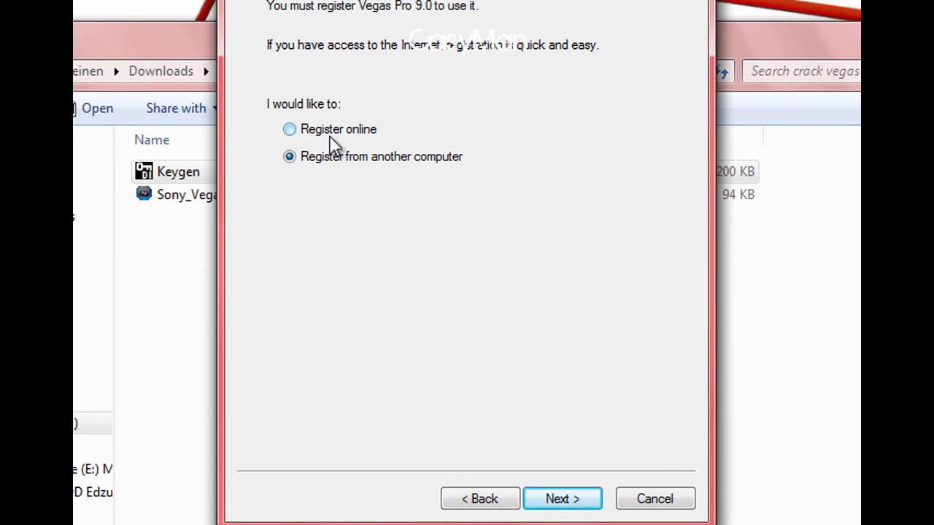
pyautogui.click(552, 503)
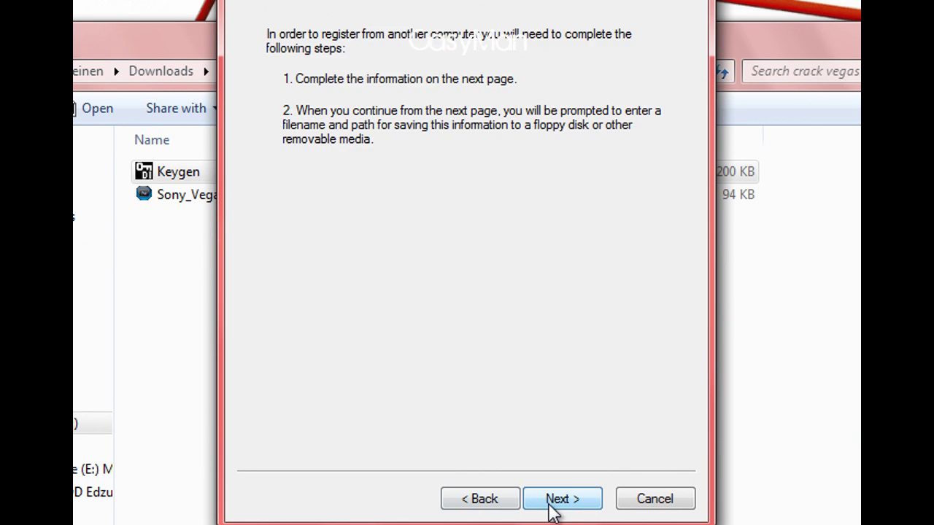
pyautogui.click(556, 502)
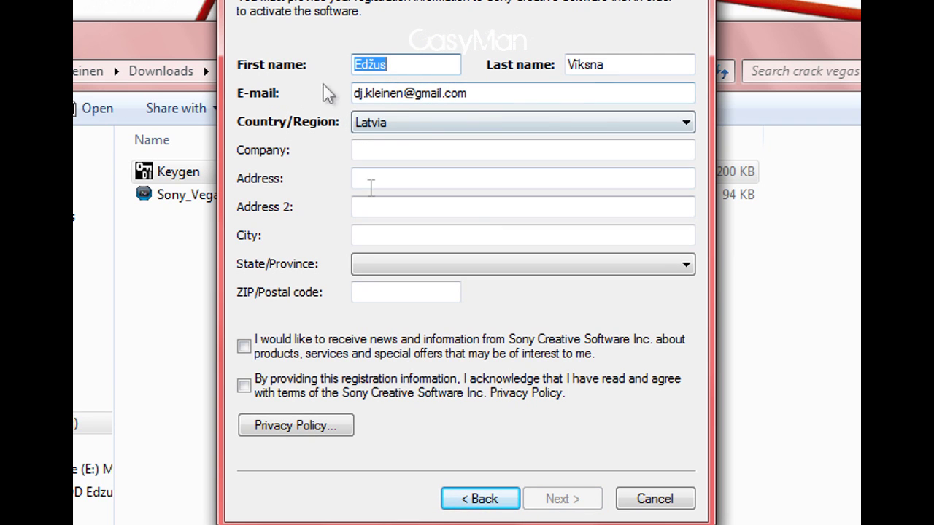
# Step: Accept the privacy policy terms, save the registration file as Register Vegas Pro in My Documents, and continue to the authentication page
pyautogui.click(292, 390)
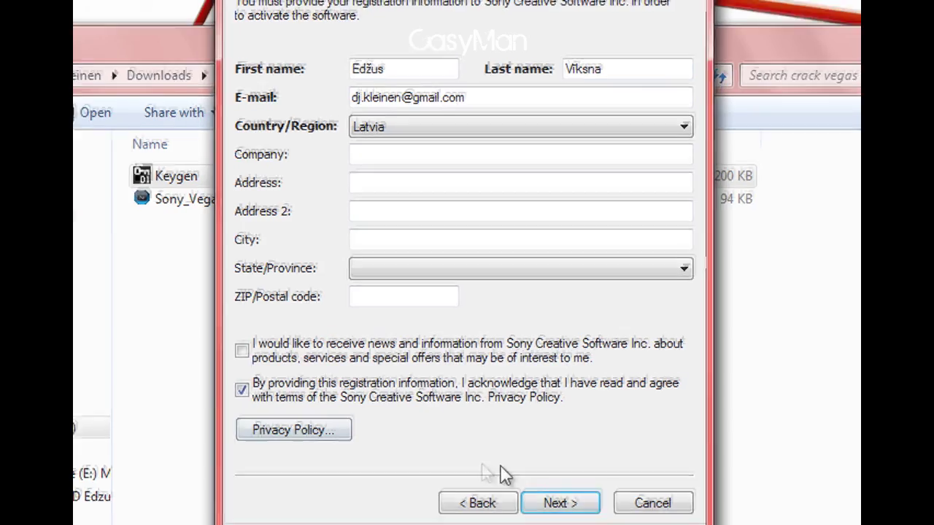
pyautogui.press('Return')
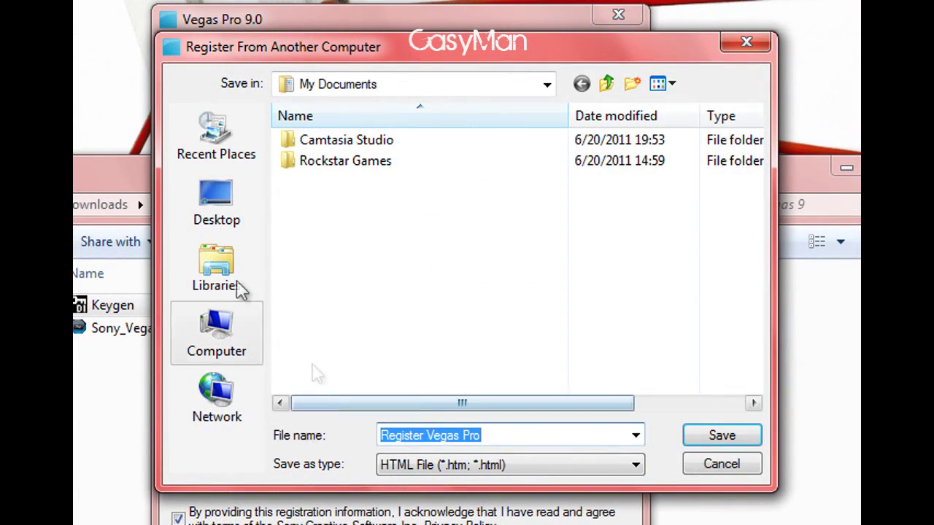
pyautogui.click(722, 438)
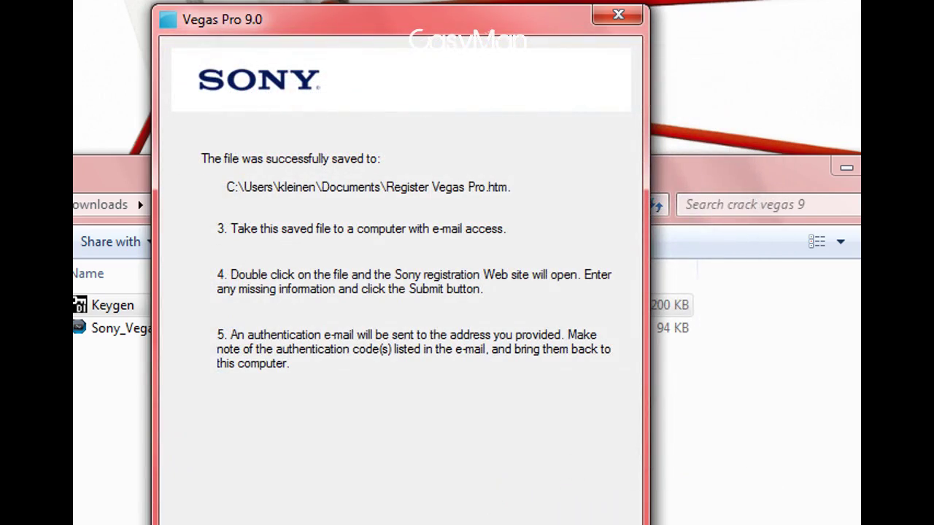
pyautogui.press('Return')
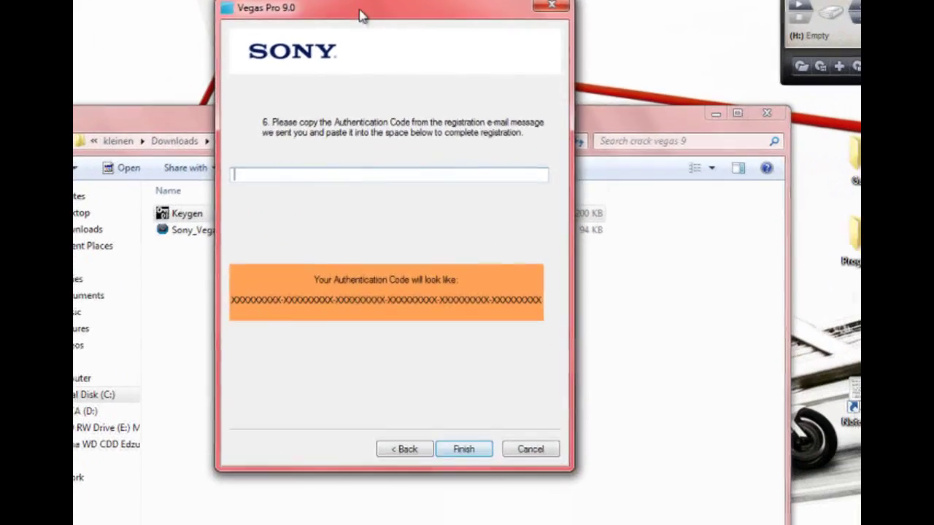
# Step: Move the registration wizard aside and copy the full activation/authentication code from the key generator
pyautogui.moveTo(356, 20); pyautogui.dragTo(539, 86)
pyautogui.moveTo(492, 67); pyautogui.dragTo(509, 79)
pyautogui.click(332, 162)
pyautogui.click(598, 232)
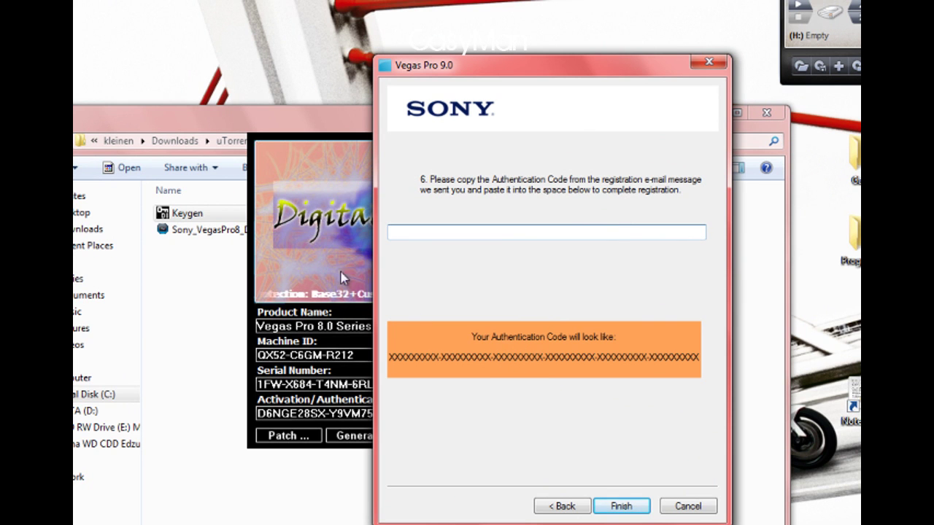
pyautogui.click(328, 216)
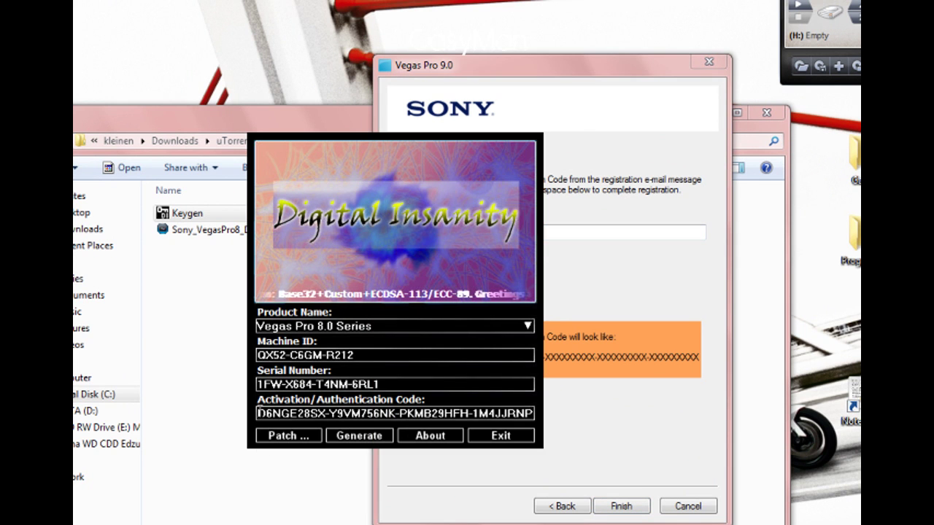
pyautogui.moveTo(257, 414); pyautogui.dragTo(575, 416)
pyautogui.rightClick(535, 414)
pyautogui.click(566, 467)
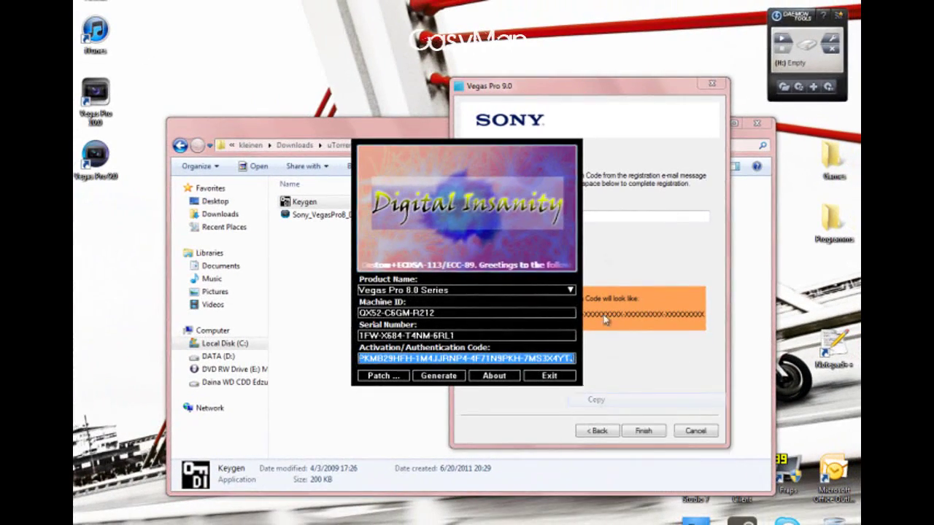
# Step: Paste the authentication code into the registration wizard and finish the registration
pyautogui.click(574, 232)
pyautogui.rightClick(606, 219)
pyautogui.click(635, 272)
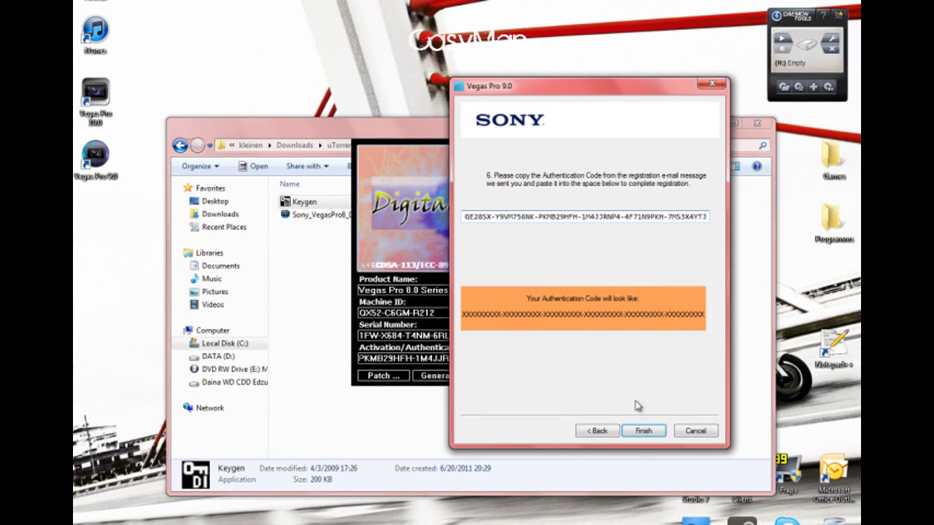
pyautogui.click(641, 432)
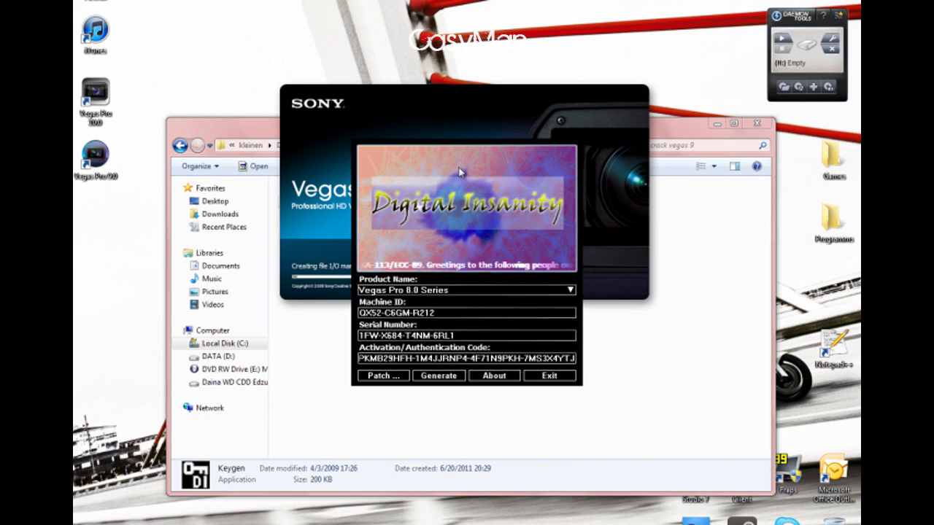
# Step: Exit the key generator and close its error dialog with the option to close the program
pyautogui.moveTo(459, 155); pyautogui.dragTo(514, 219)
pyautogui.click(603, 431)
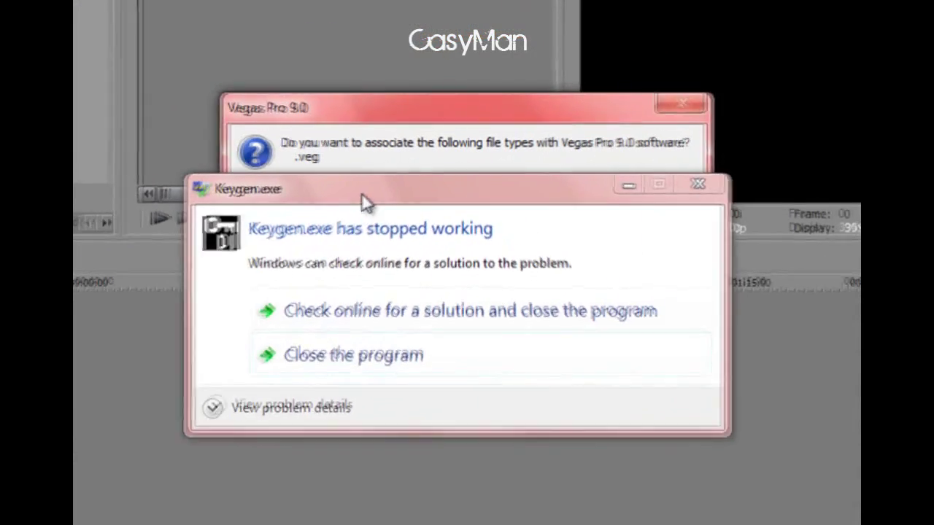
pyautogui.moveTo(365, 203); pyautogui.dragTo(376, 350)
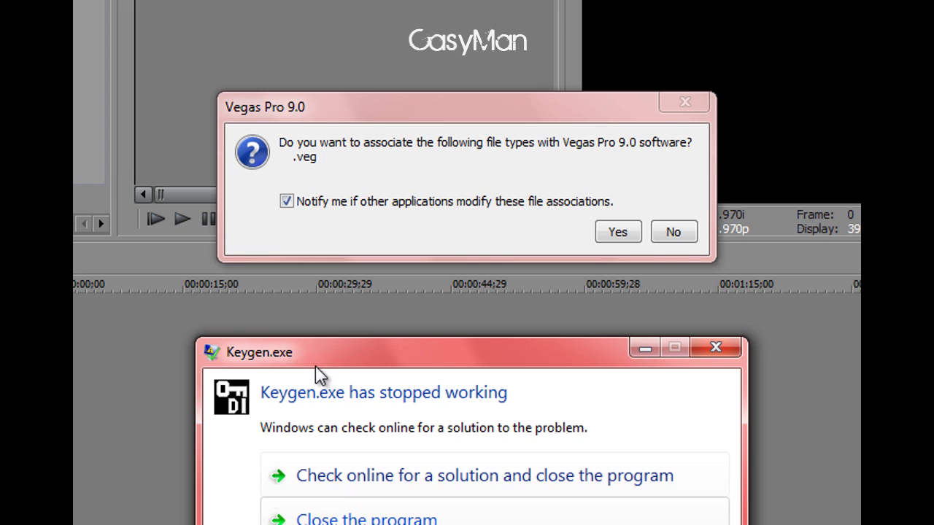
pyautogui.moveTo(315, 366); pyautogui.dragTo(331, 341)
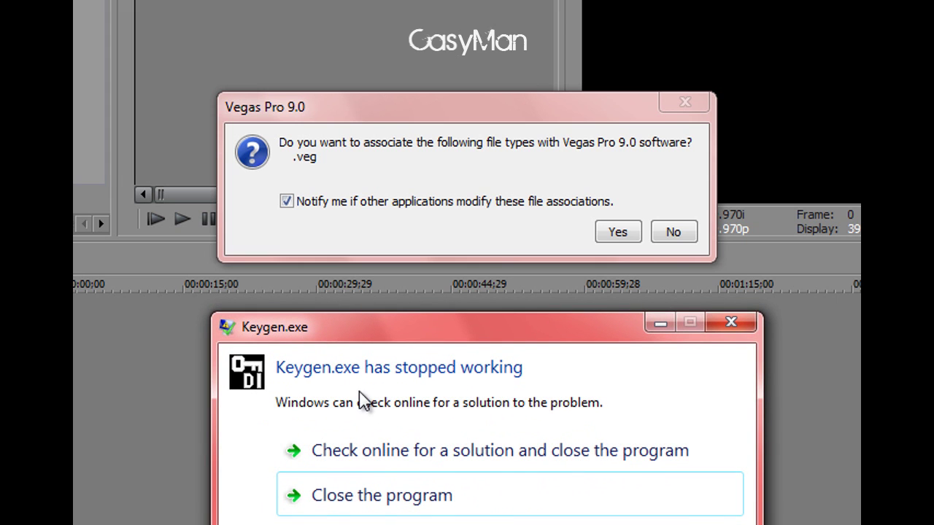
pyautogui.click(401, 503)
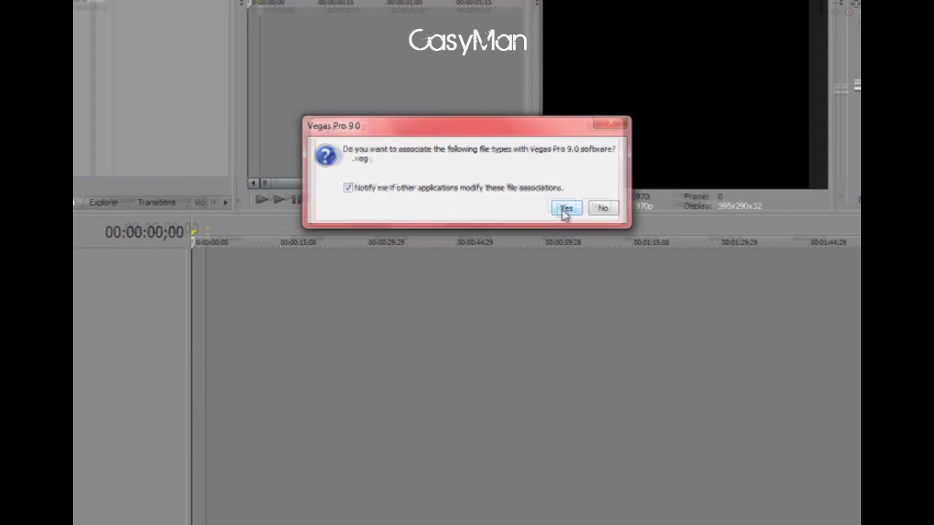
# Step: Associate .veg files with Vegas Pro 9.0 and dismiss the Sony Net Notify update window
pyautogui.click(565, 209)
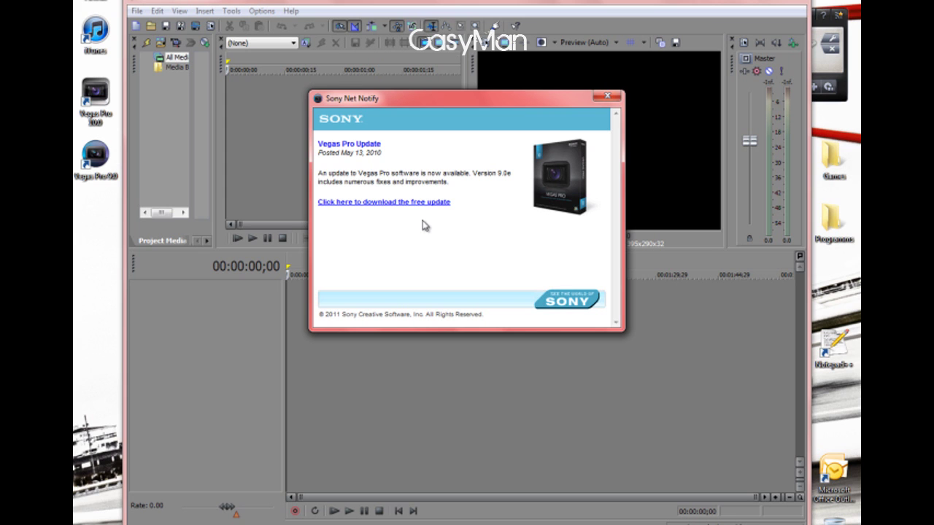
pyautogui.click(606, 97)
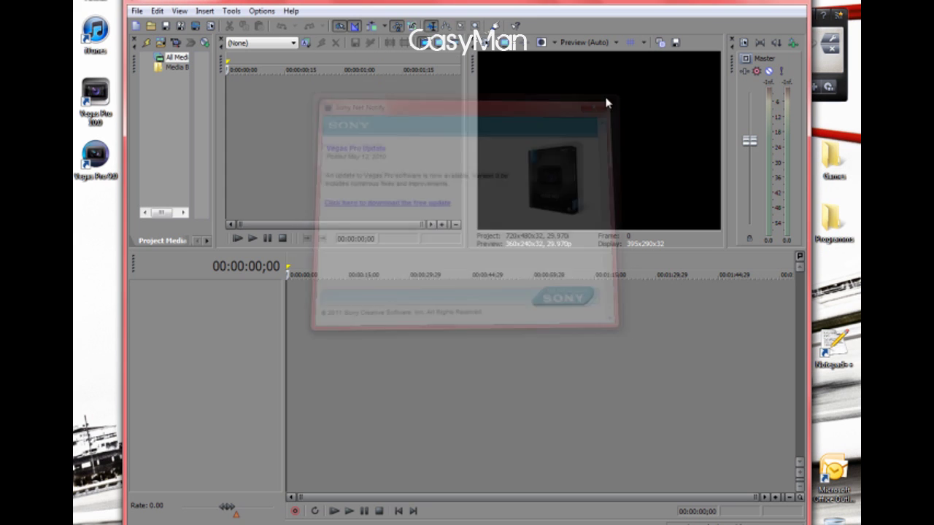
# Step: Move and resize the Vegas Pro 9.0 window so it fills most of the desktop
pyautogui.moveTo(404, 1); pyautogui.dragTo(403, 6)
pyautogui.moveTo(124, 173); pyautogui.dragTo(76, 176)
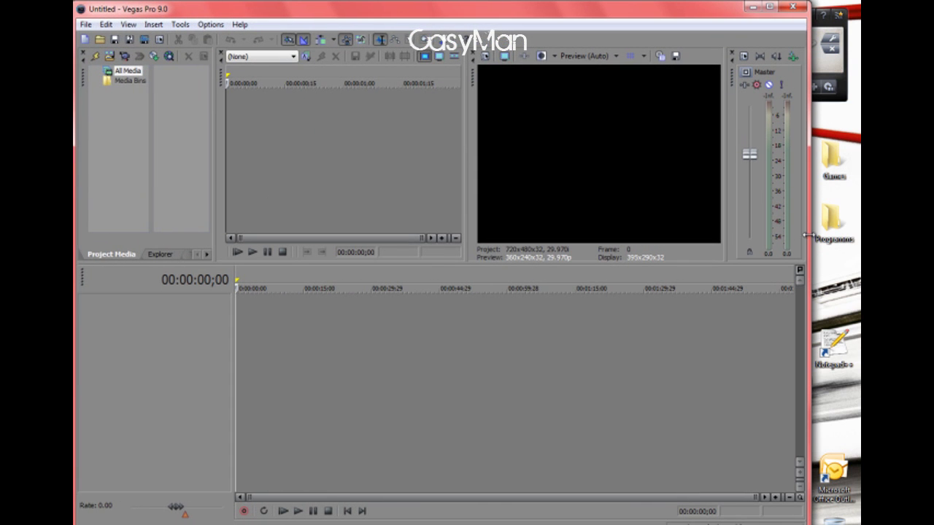
pyautogui.moveTo(810, 236); pyautogui.dragTo(859, 241)
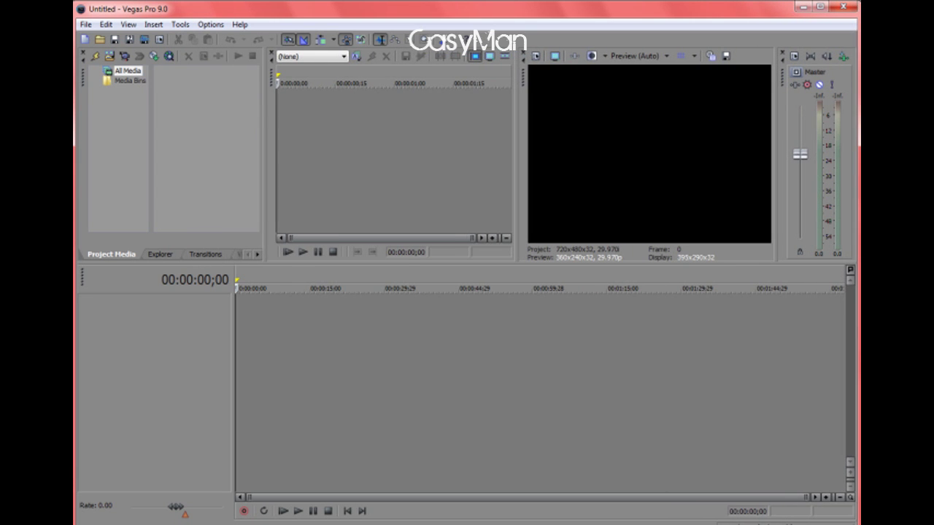
pyautogui.moveTo(466, 523); pyautogui.dragTo(466, 524)
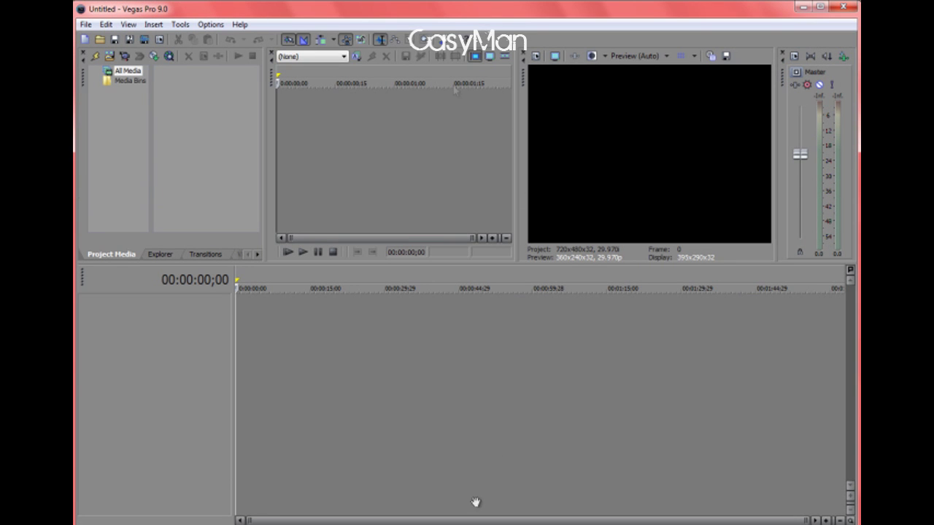
pyautogui.moveTo(469, 13)
pyautogui.mouseDown()
pyautogui.moveTo(468, 29)
pyautogui.moveTo(465, 1)
pyautogui.mouseUp()
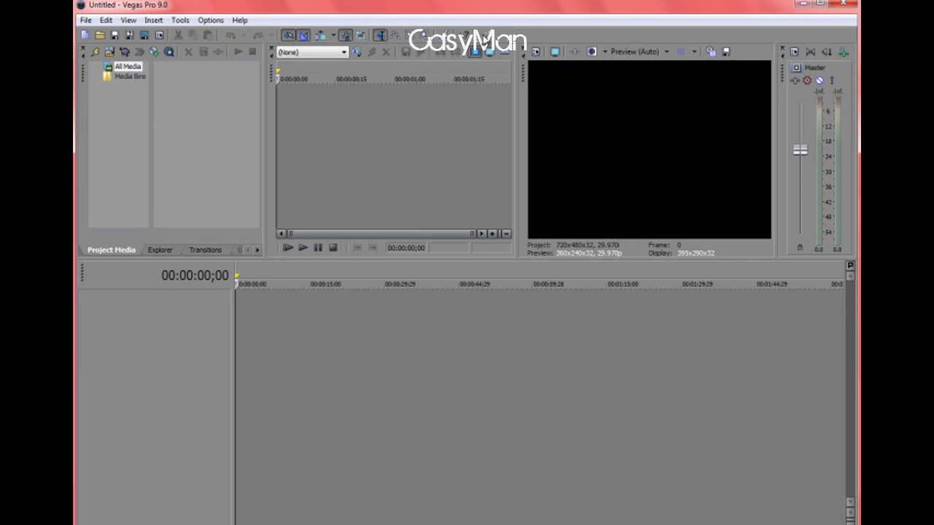